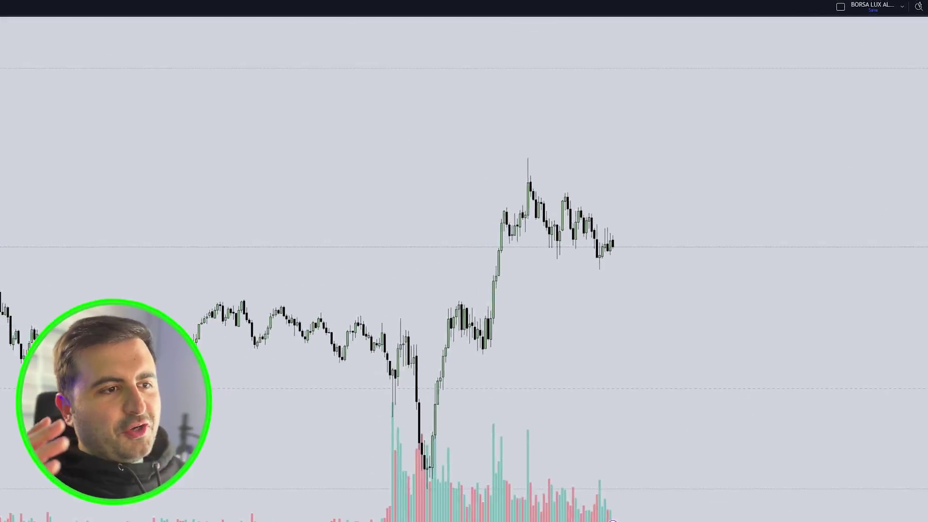
Add LuxAlgo Signals & Overlays and Price Action Concepts from the Invite-only indicators list.
scroll(465, 261, left, 10)
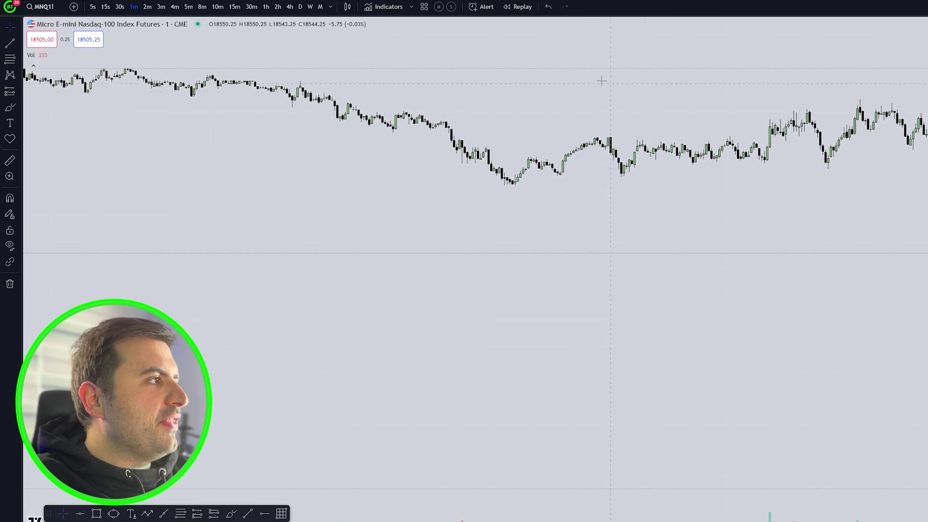
click(391, 8)
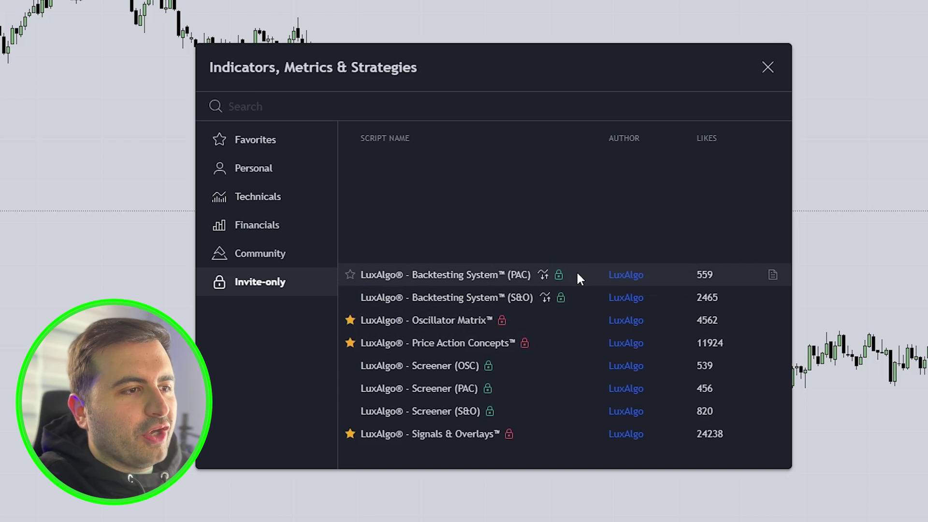
click(464, 431)
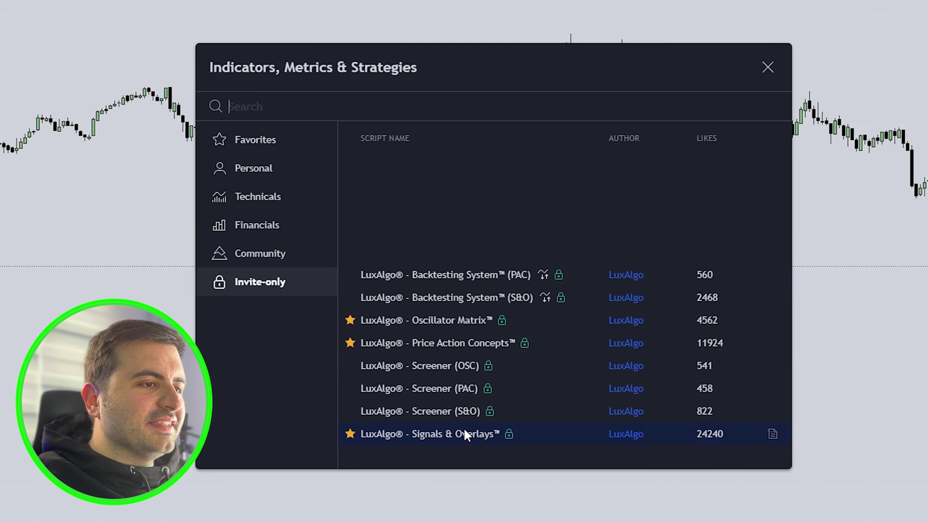
click(479, 349)
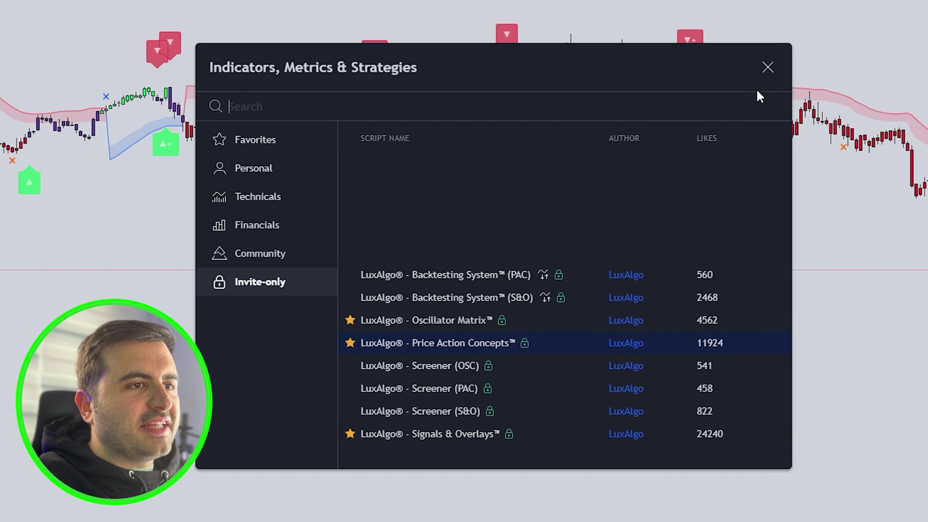
click(767, 67)
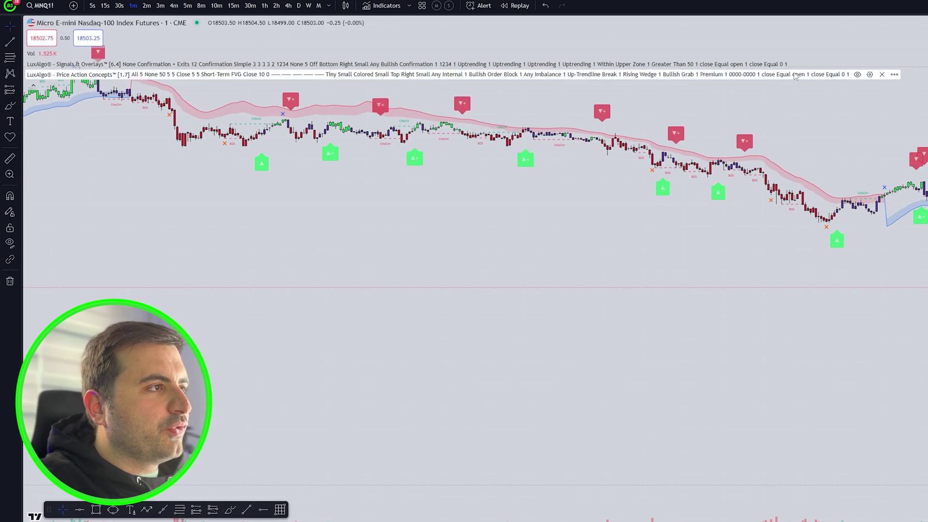
Enable Trend Catcher, Trend Tracer and AI Signal Classifier with Signals Sensitivity 15, then apply.
click(808, 64)
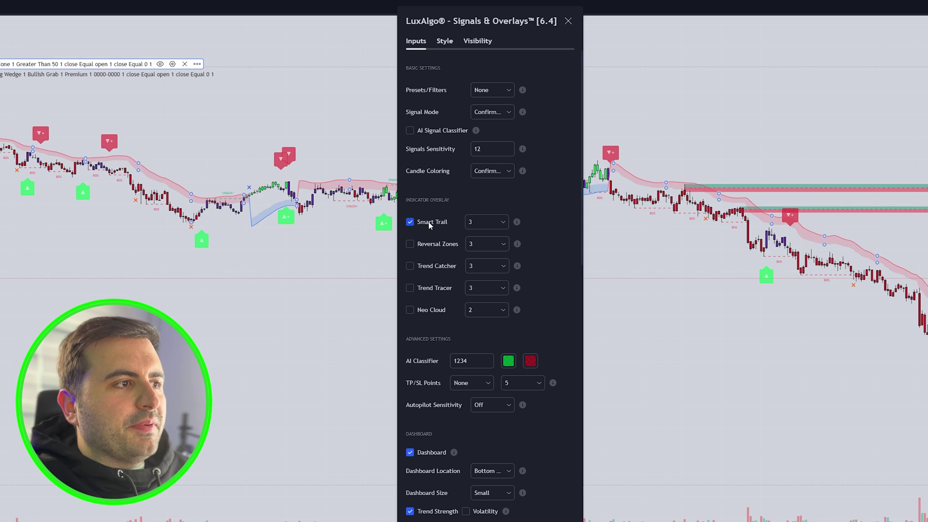
click(450, 265)
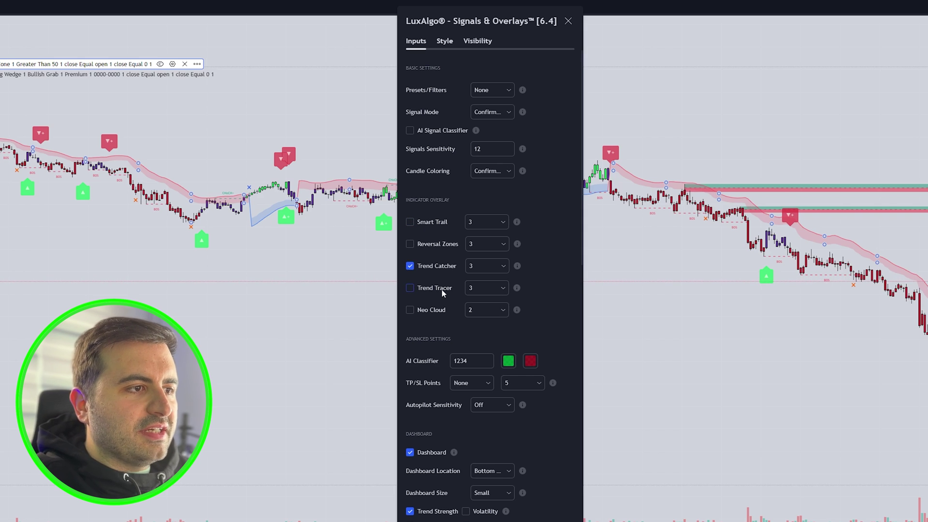
click(442, 289)
click(498, 152)
text(1)
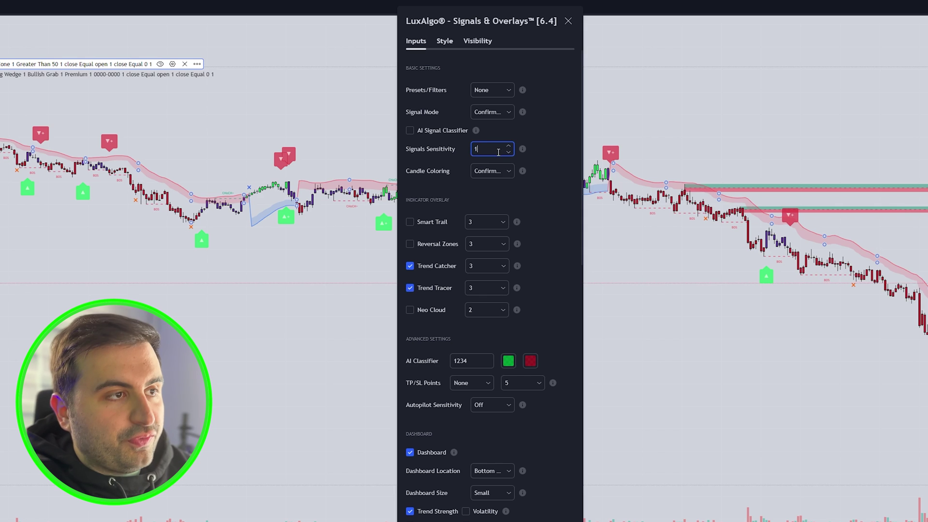
text(5)
click(533, 135)
click(446, 129)
scroll(553, 187, down, 3)
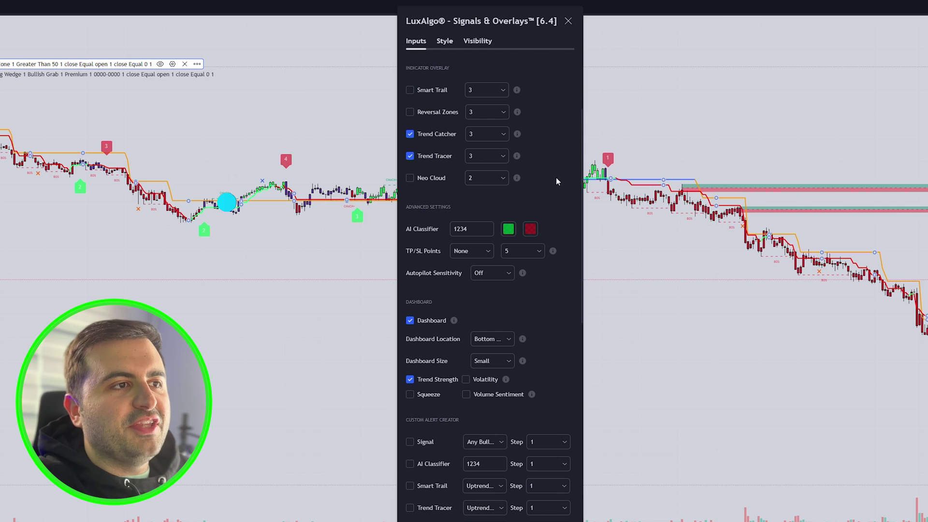
scroll(556, 180, down, 3)
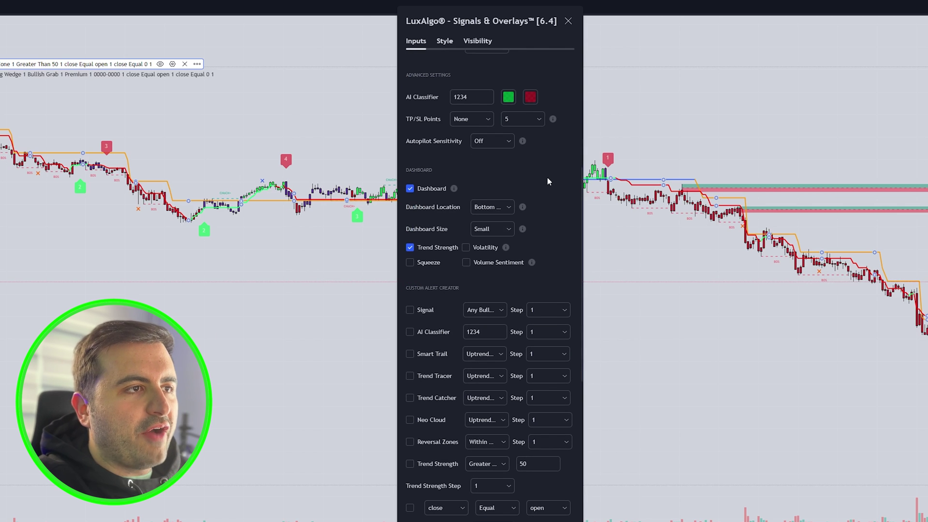
scroll(551, 219, up, 6)
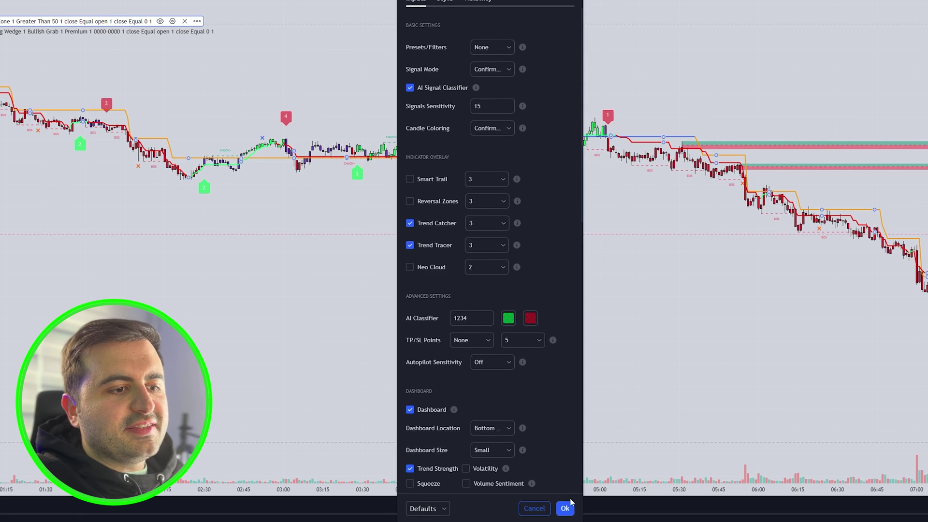
click(573, 511)
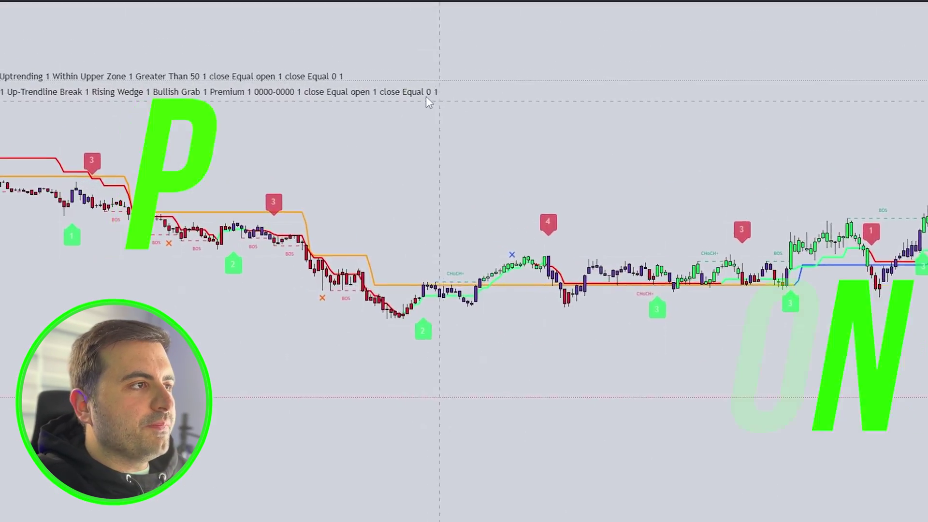
Turn on FVG zones and Weekly and Monthly Highs & Lows MTF in Price Action Concepts.
click(688, 152)
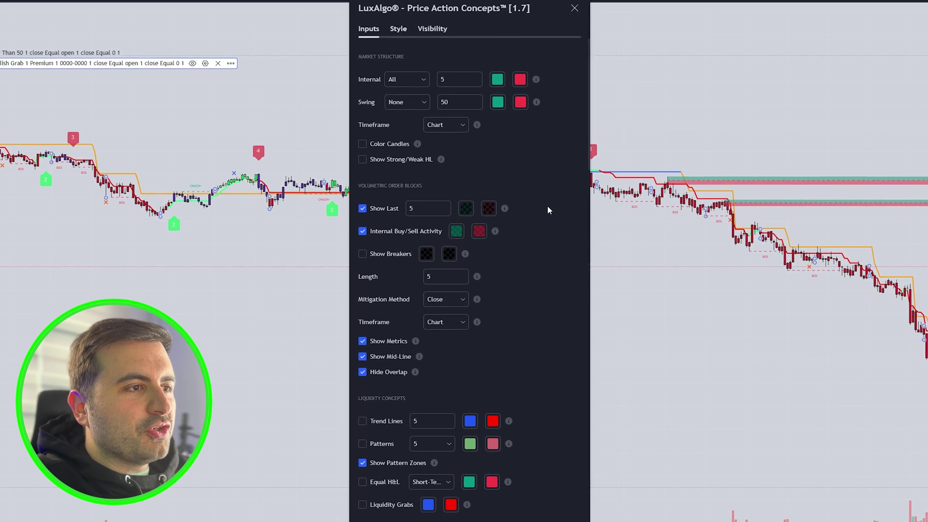
scroll(547, 208, down, 4)
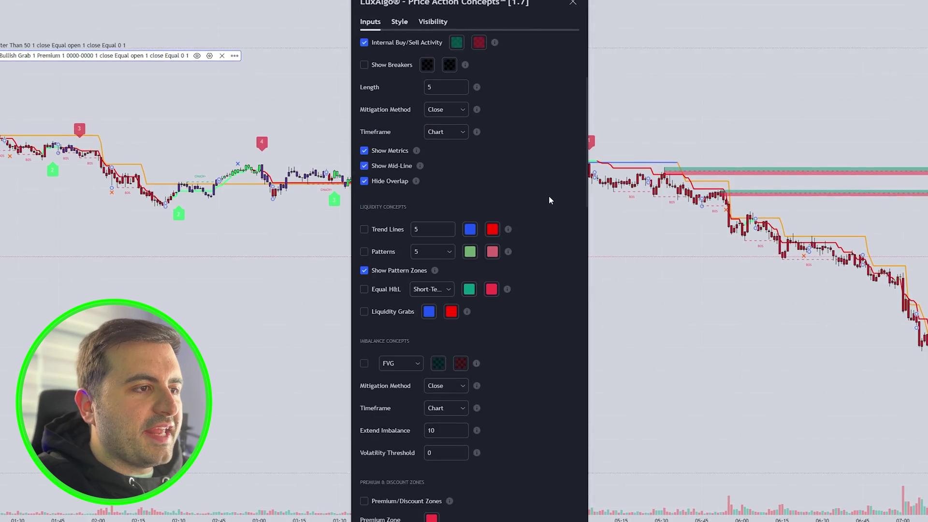
scroll(549, 196, down, 3)
click(364, 221)
scroll(535, 196, down, 5)
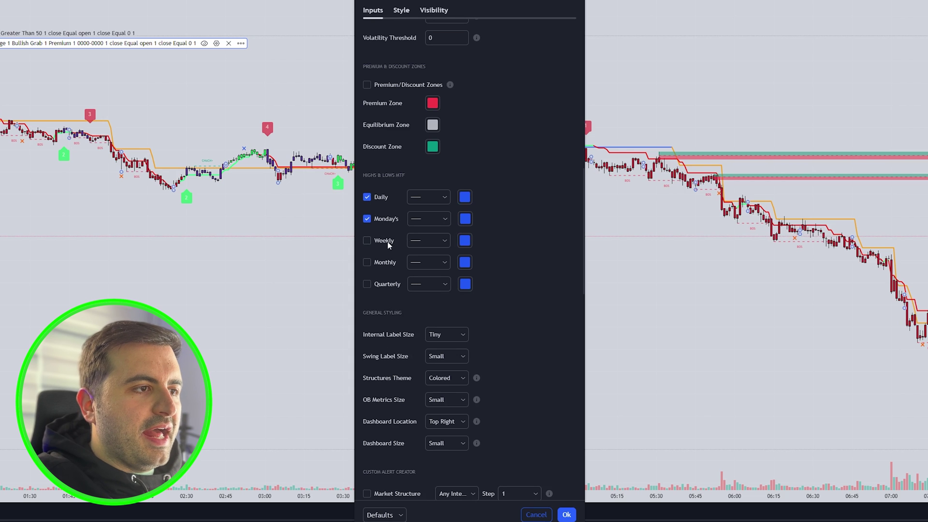
scroll(488, 220, down, 2)
click(379, 180)
scroll(526, 235, down, 2)
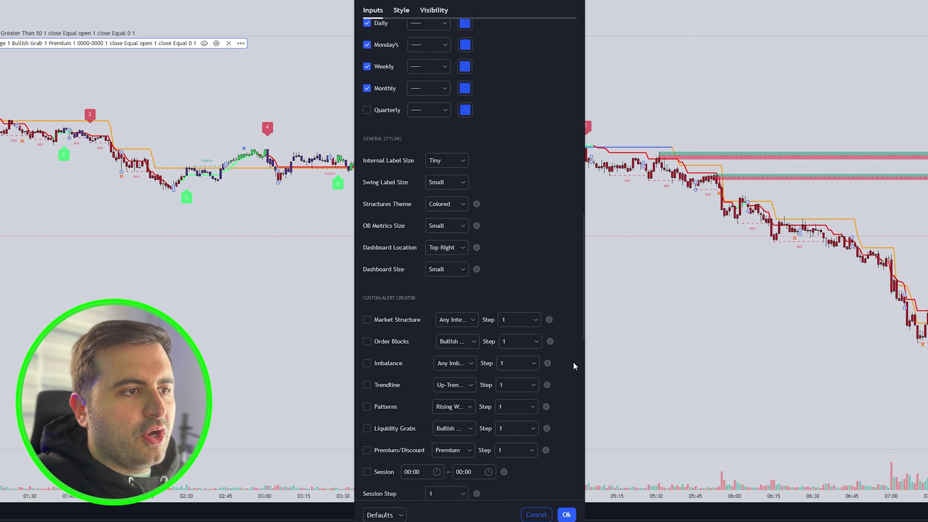
scroll(523, 312, up, 20)
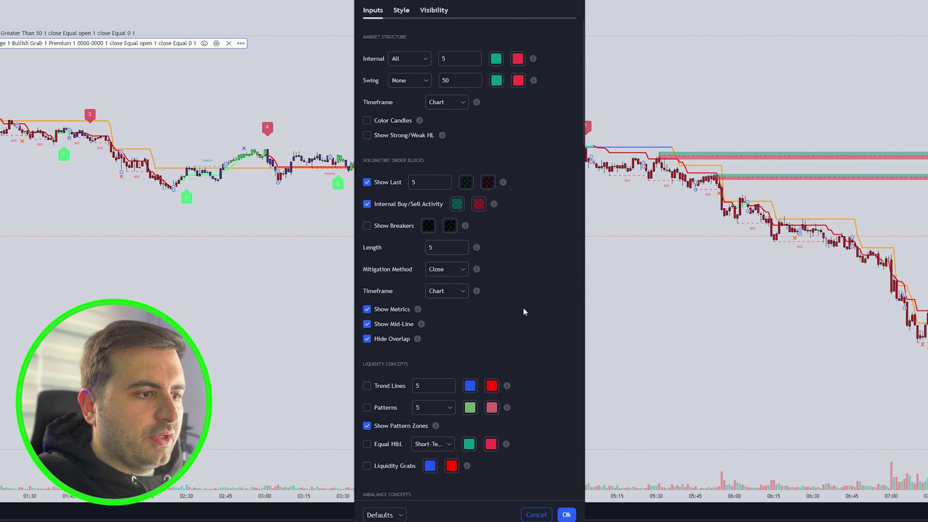
click(566, 515)
scroll(481, 353, right, 5)
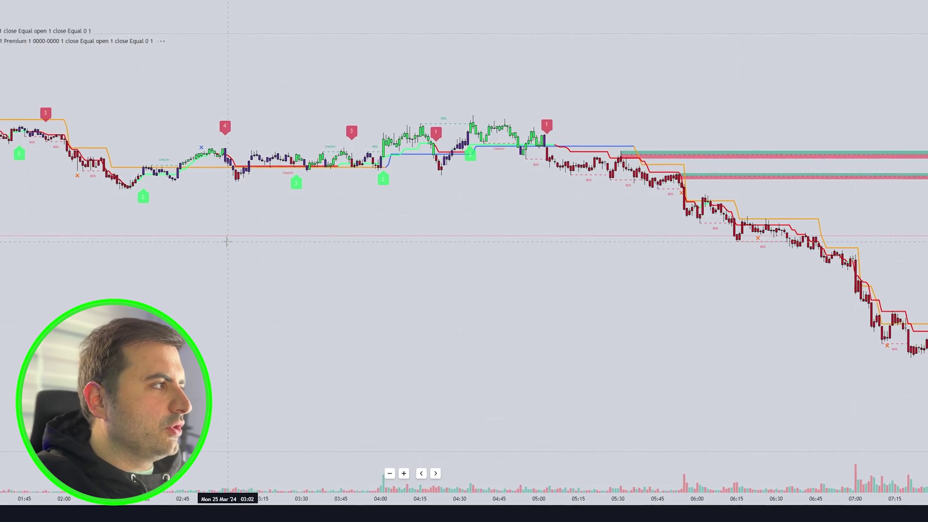
drag(193, 240, 59, 240)
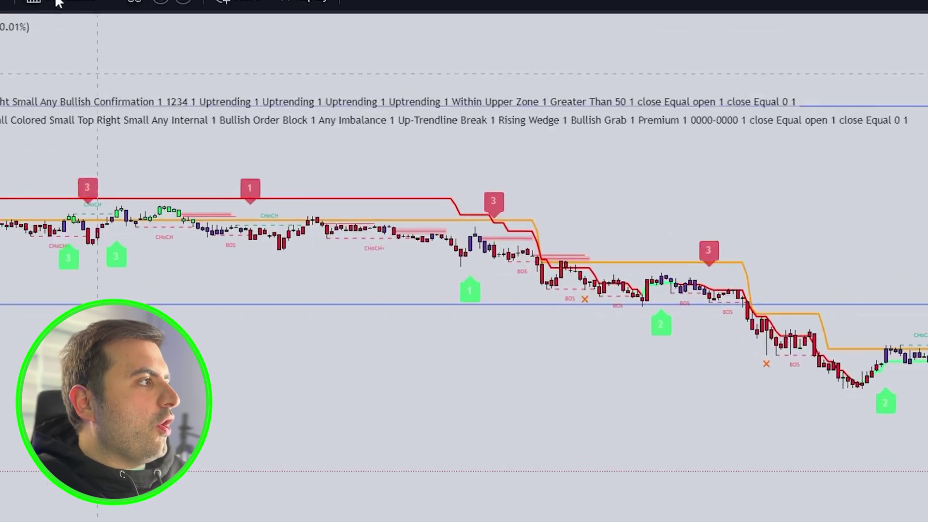
Add LuxAlgo Screener (S&O) and Screener (PAC) from the Invite-only indicators list.
click(292, 6)
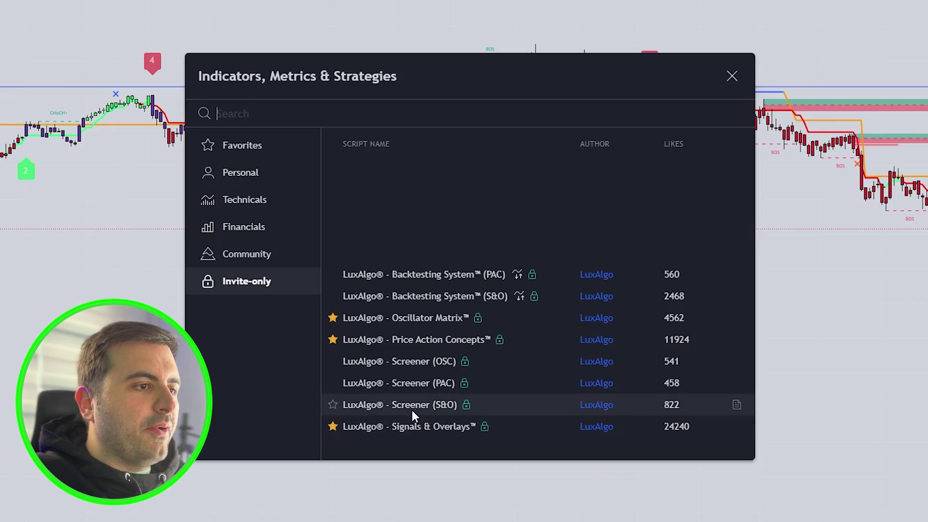
click(416, 407)
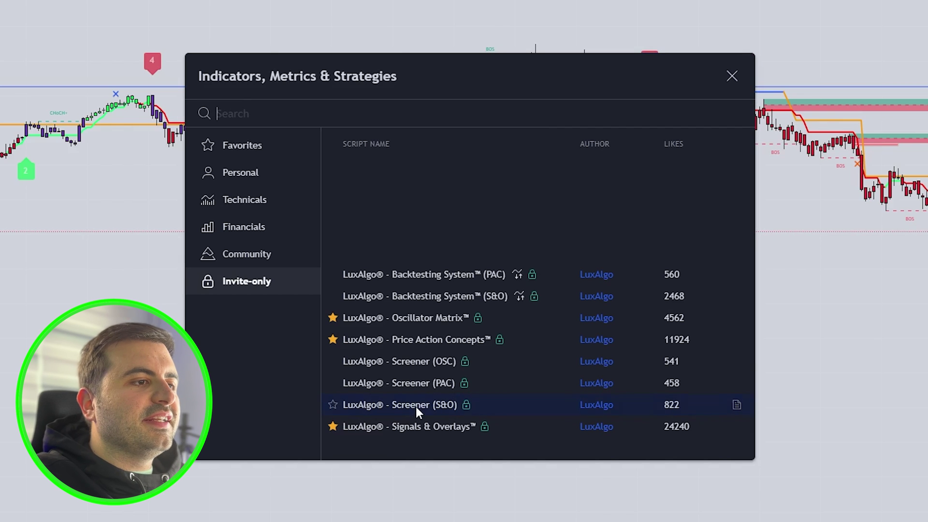
click(423, 387)
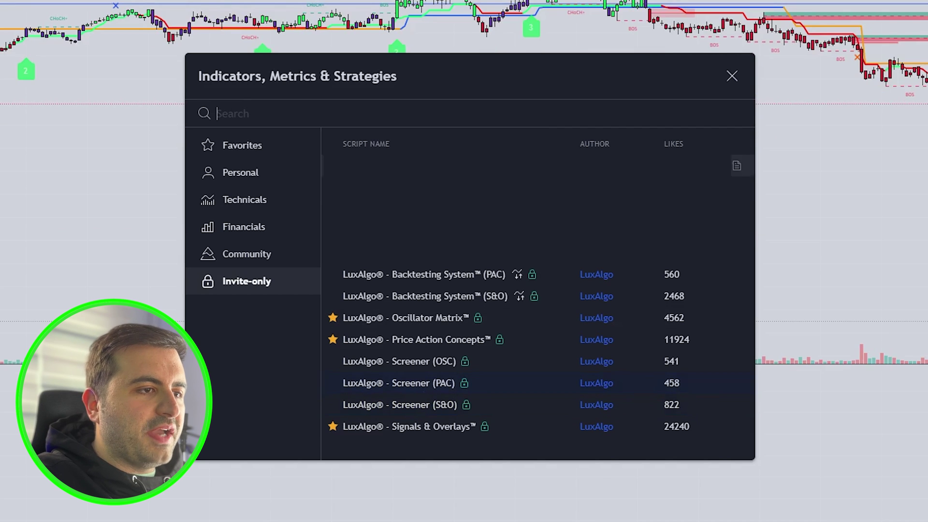
click(732, 76)
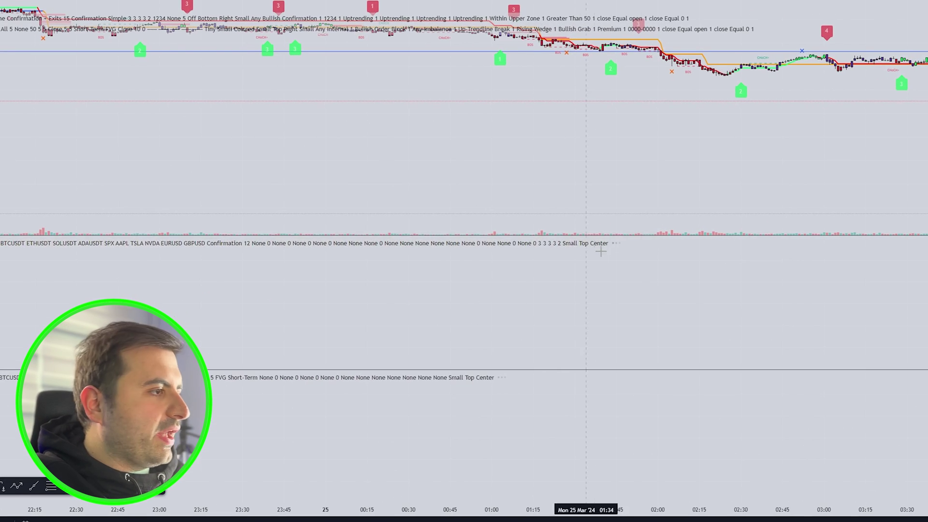
Change the BTCUSDT, ETHUSDT and SOLUSDT screener tickers to NQ futures.
click(630, 243)
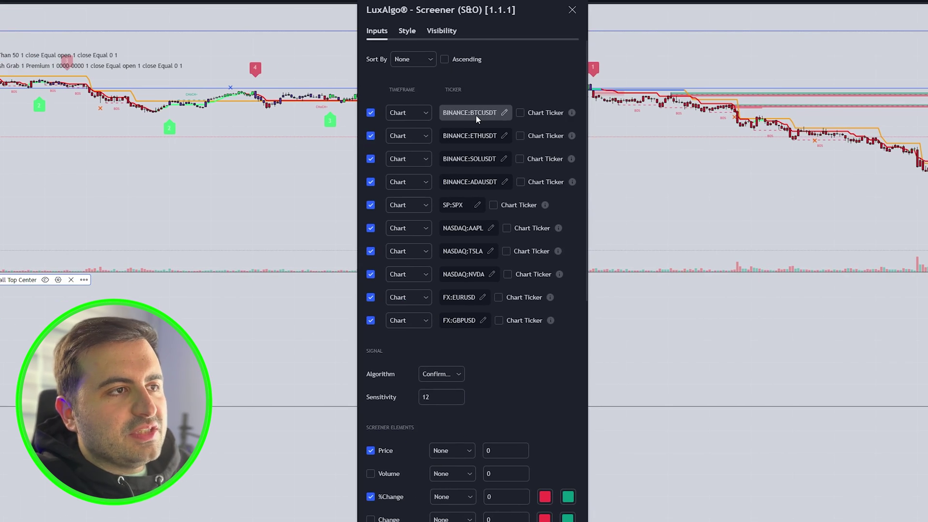
click(476, 115)
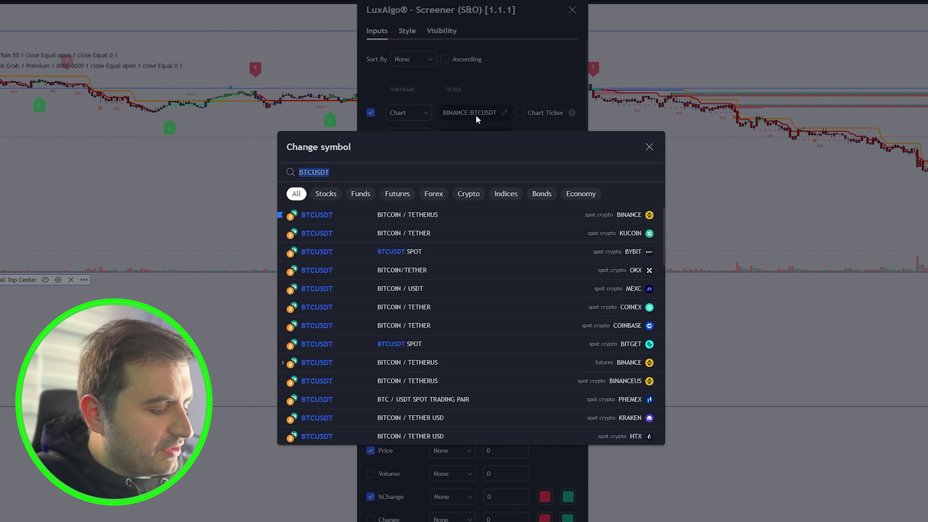
text(NQ)
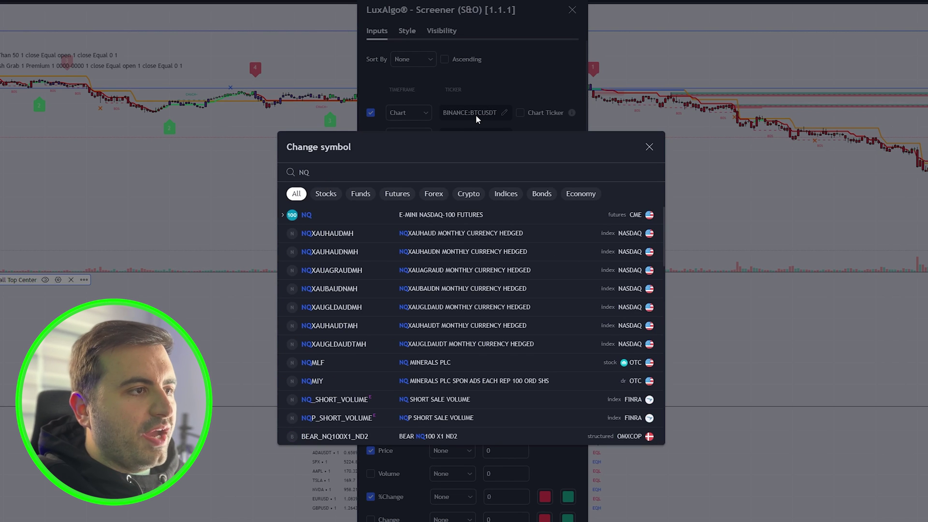
click(433, 216)
click(480, 134)
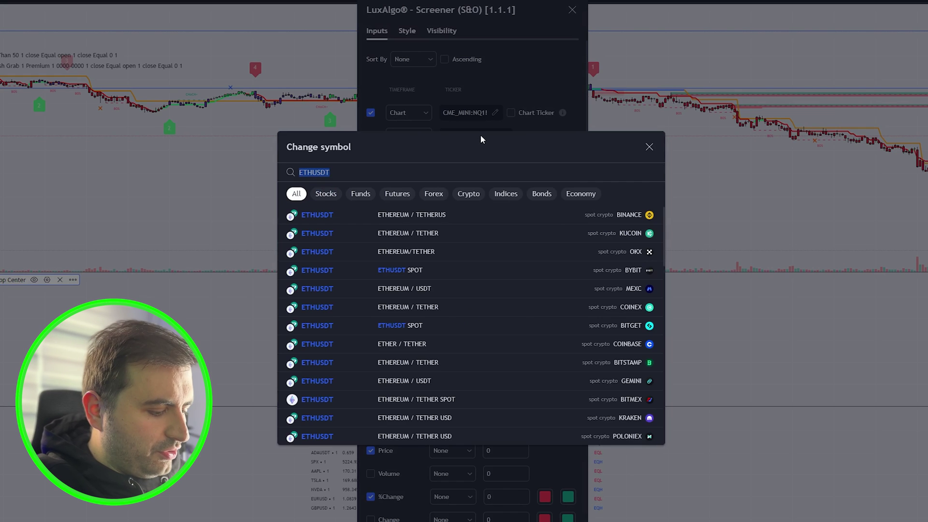
text(NQ)
click(417, 217)
click(457, 166)
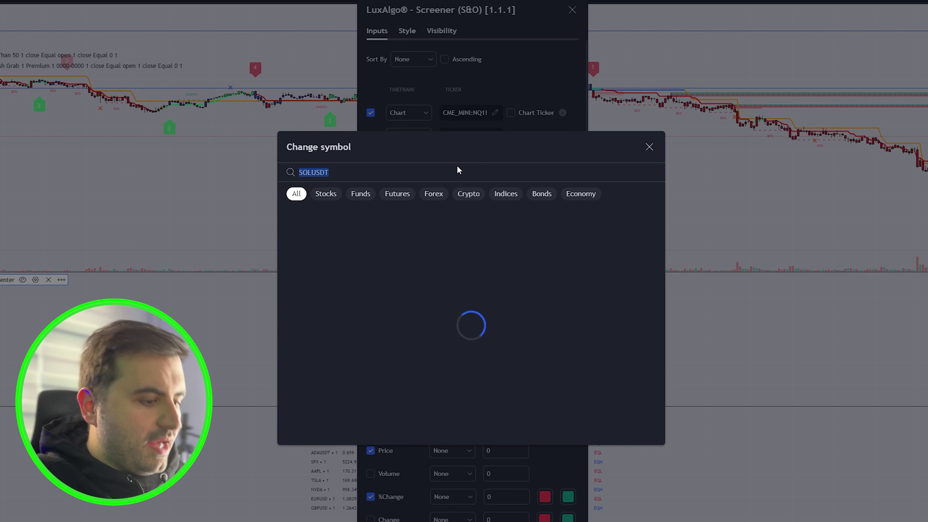
text(NQ)
click(438, 216)
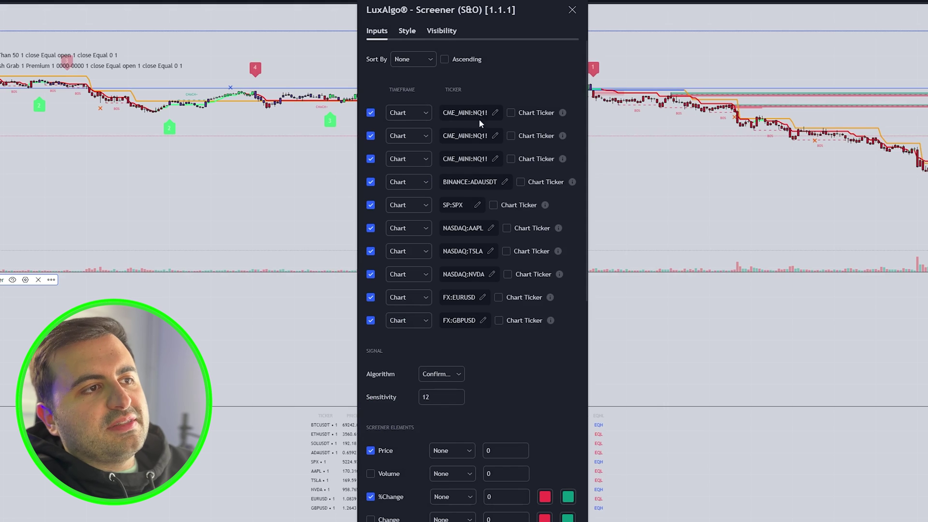
Replace the ADAUSDT and SP:SPX tickers with E-mini S&P 500 futures (ES1!).
click(488, 187)
text(WE)
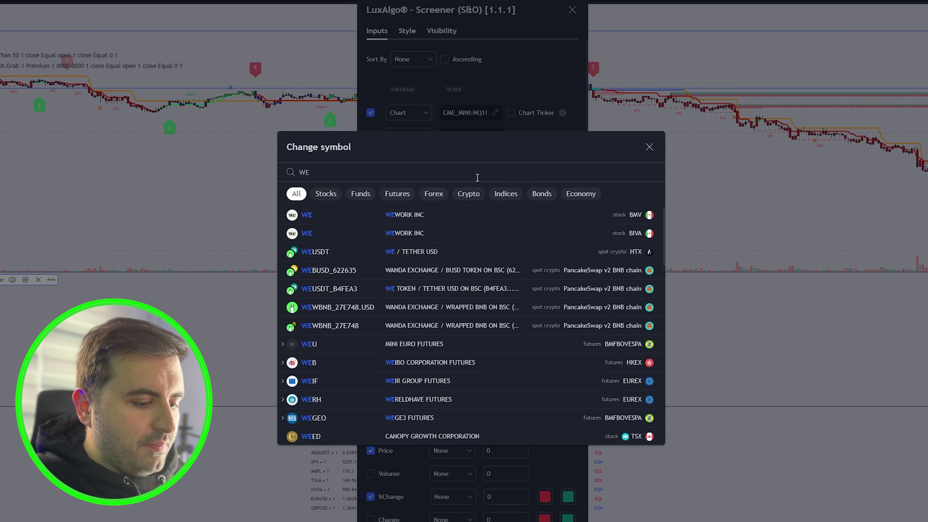
key(BackSpace)
key(BackSpace)
text(ES)
click(450, 210)
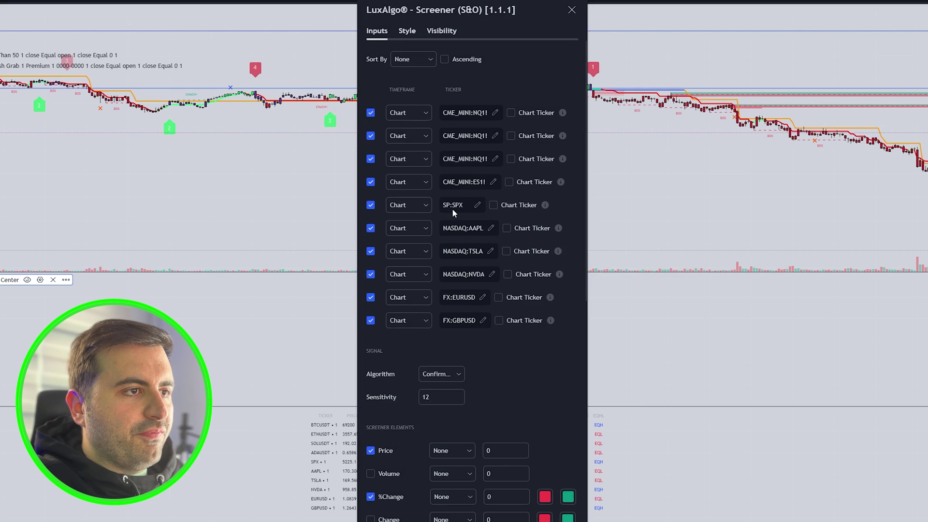
click(462, 211)
text(ES)
click(460, 212)
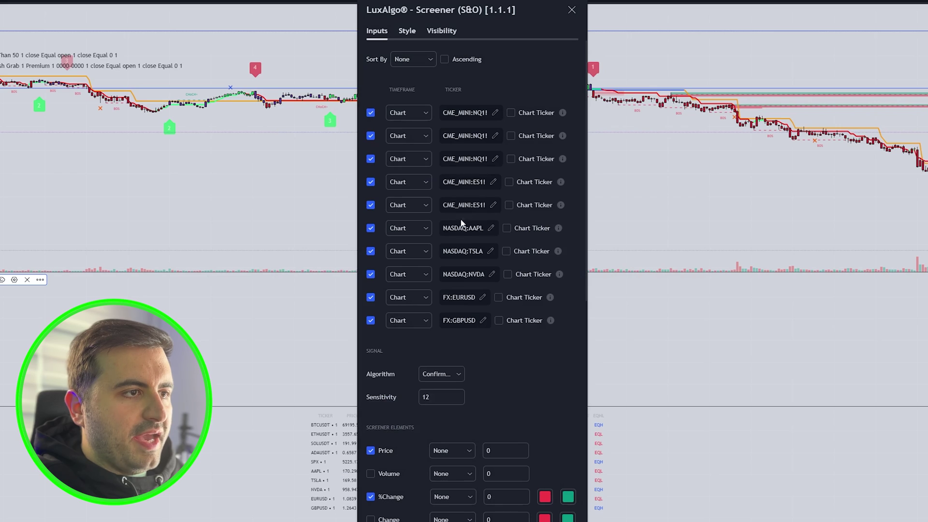
Replace the NASDAQ:TSLA and NASDAQ:NVDA tickers with the DXY dollar index.
click(468, 251)
text(DX)
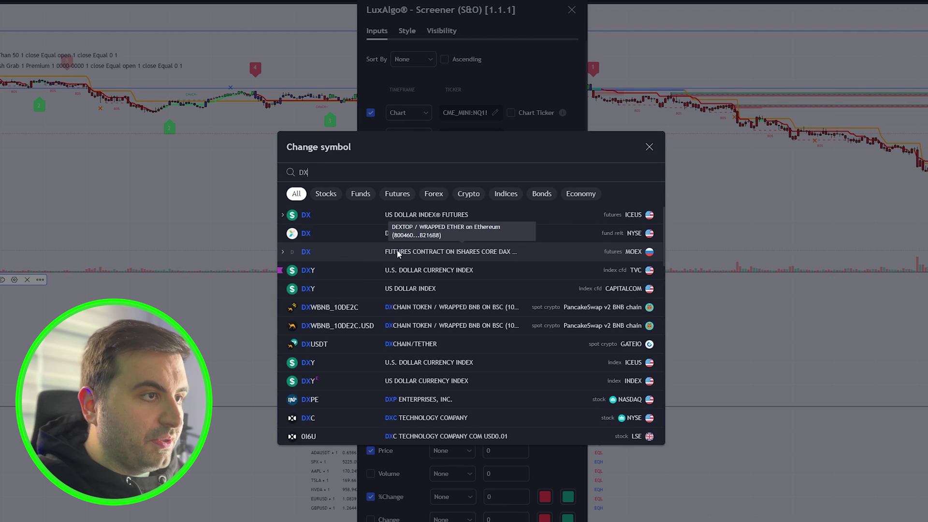
text(Y)
click(429, 218)
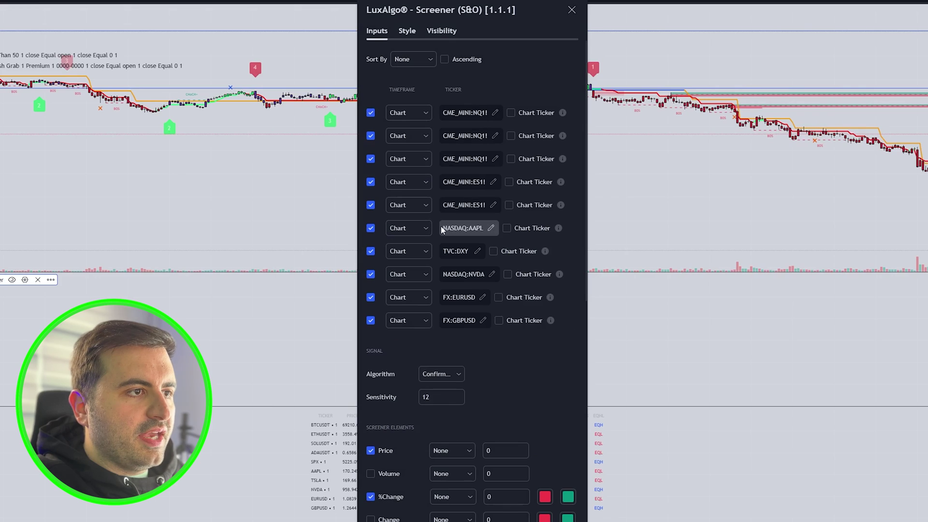
click(465, 280)
text(DX)
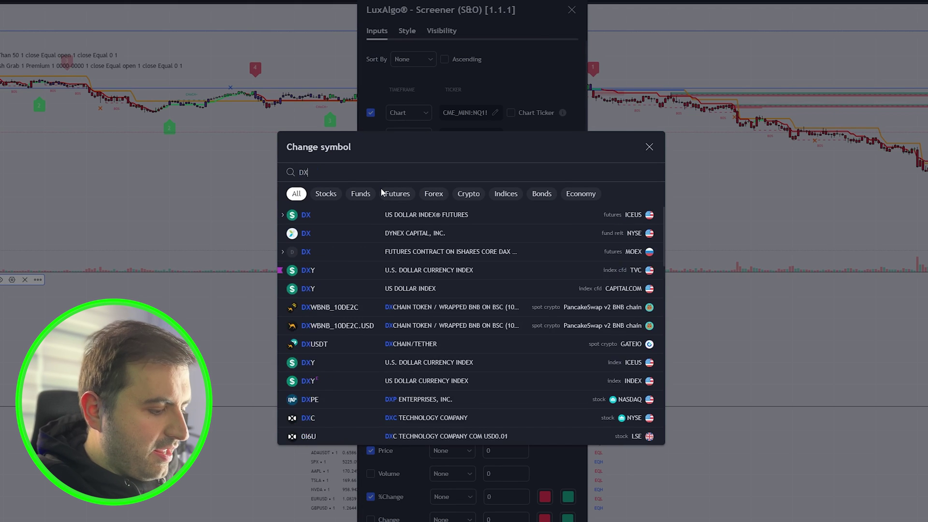
text(Y)
click(416, 215)
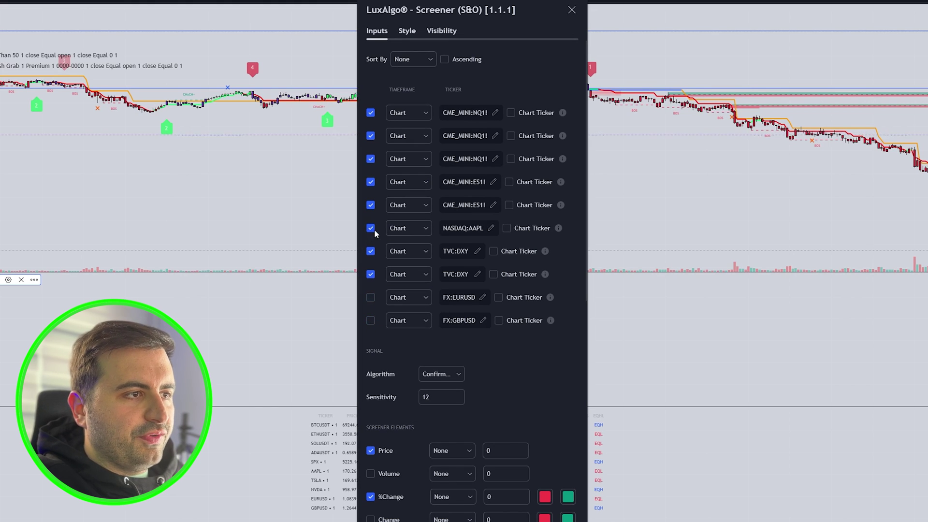
click(445, 230)
Set the AAPL row to ES1! and give the first two rows 3- and 5-minute timeframes.
text(ES)
click(416, 215)
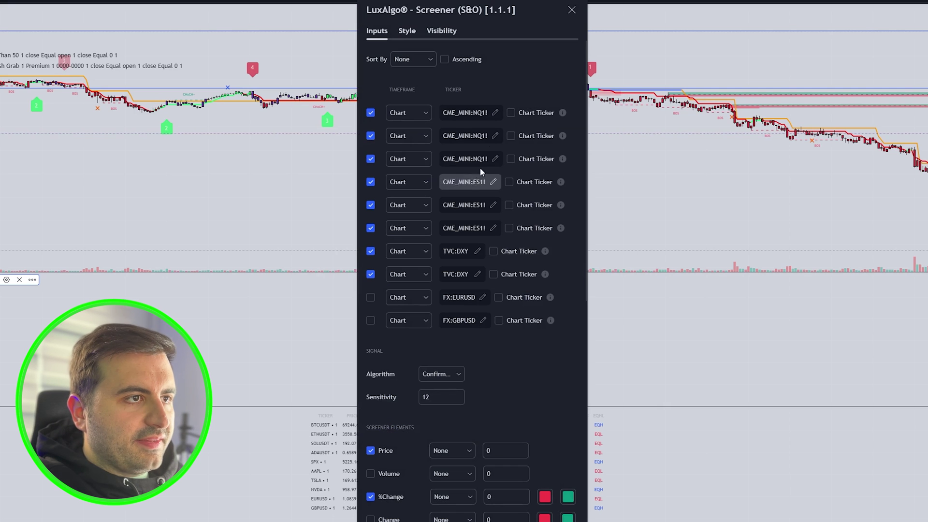
click(422, 115)
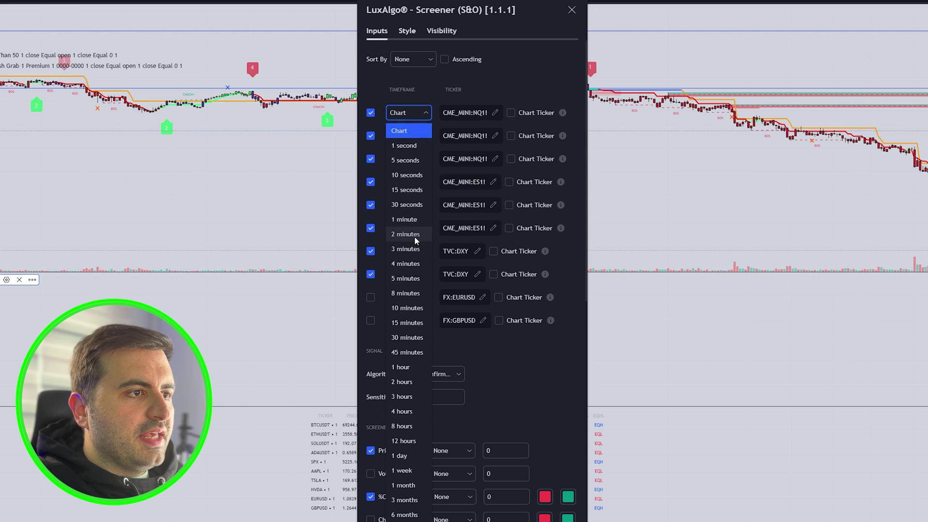
click(414, 248)
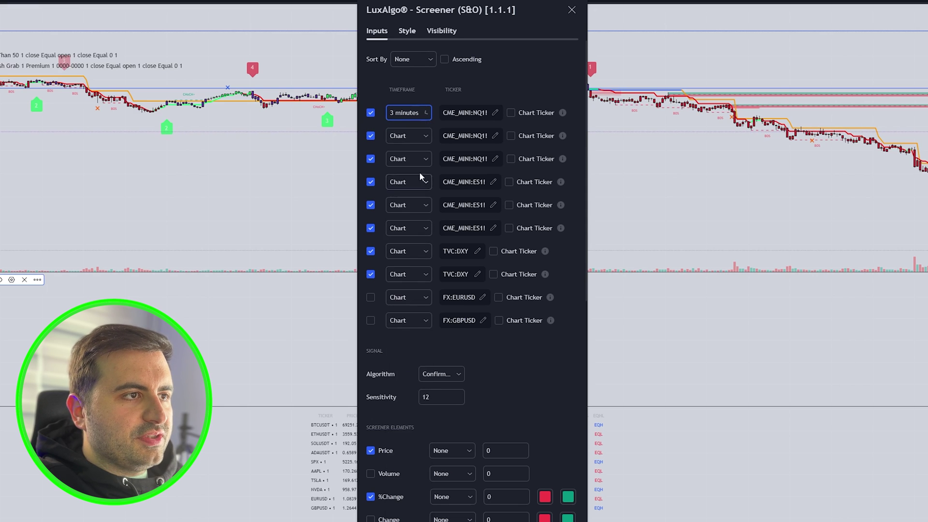
click(409, 135)
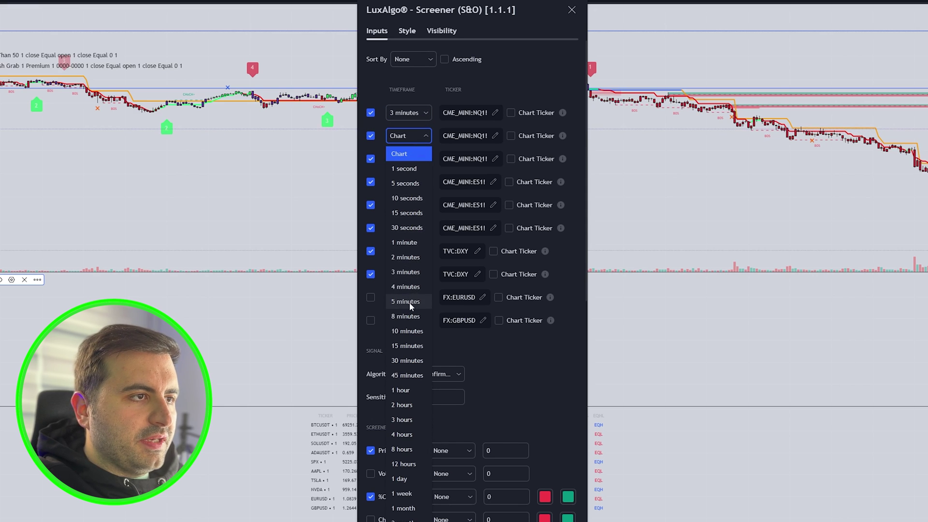
click(409, 301)
Set the third row to 15 minutes, the fourth to 5 minutes and the last DXY row to 15 minutes.
click(422, 159)
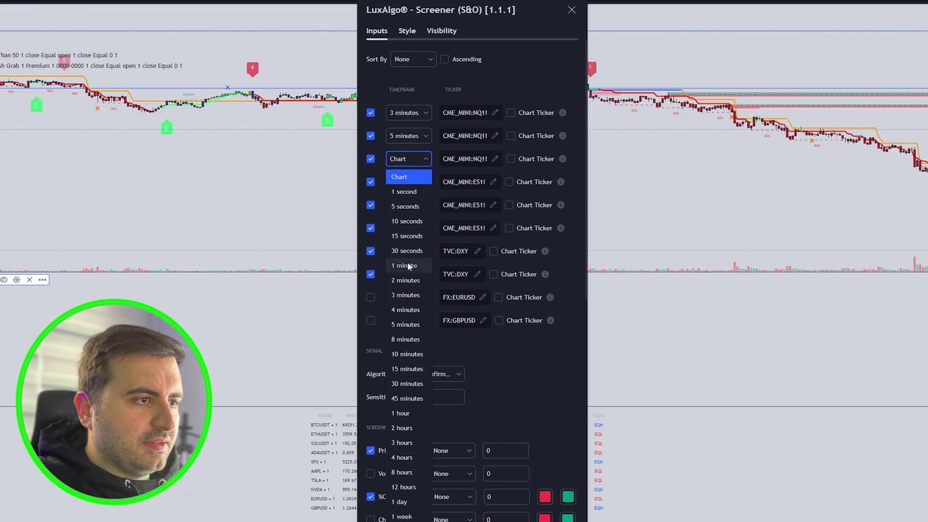
click(406, 369)
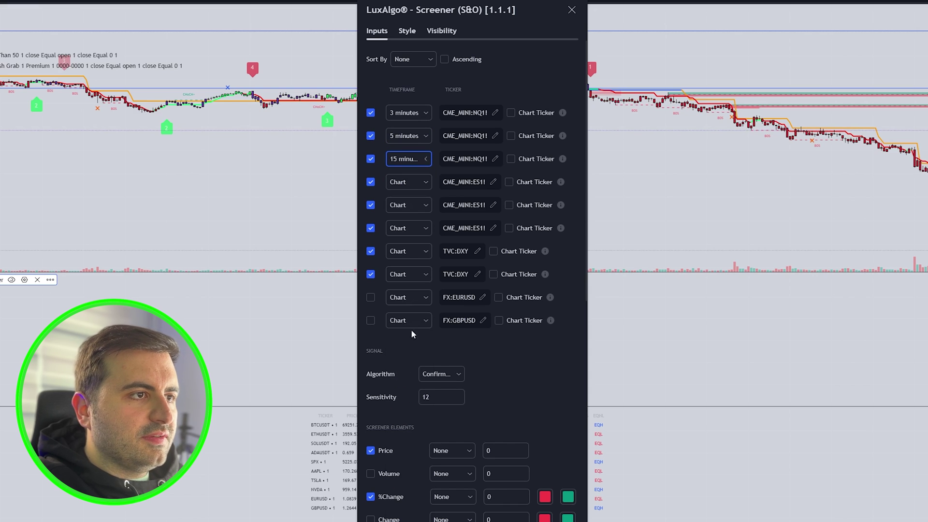
click(416, 182)
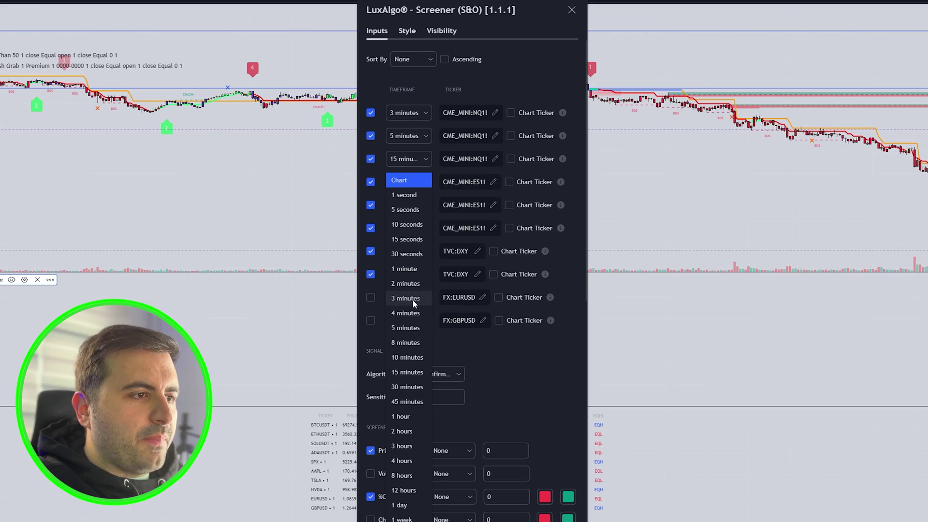
click(415, 324)
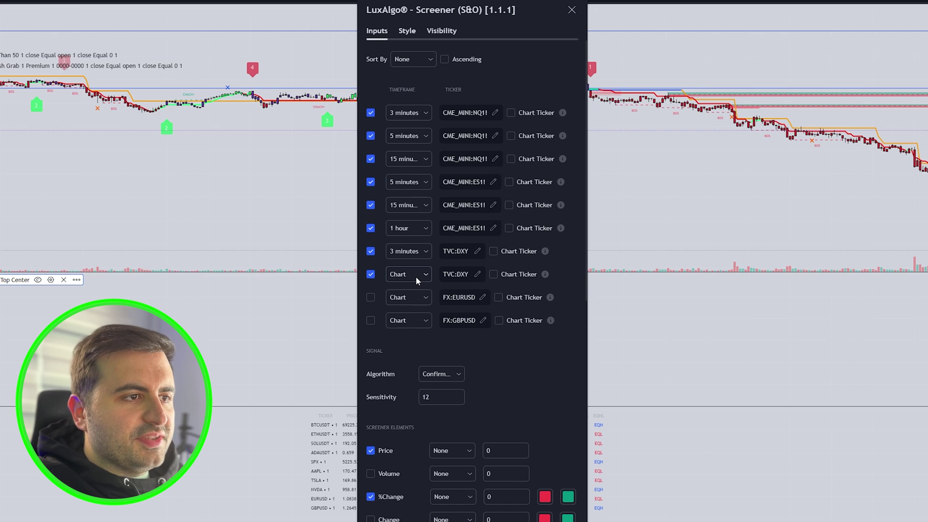
click(415, 277)
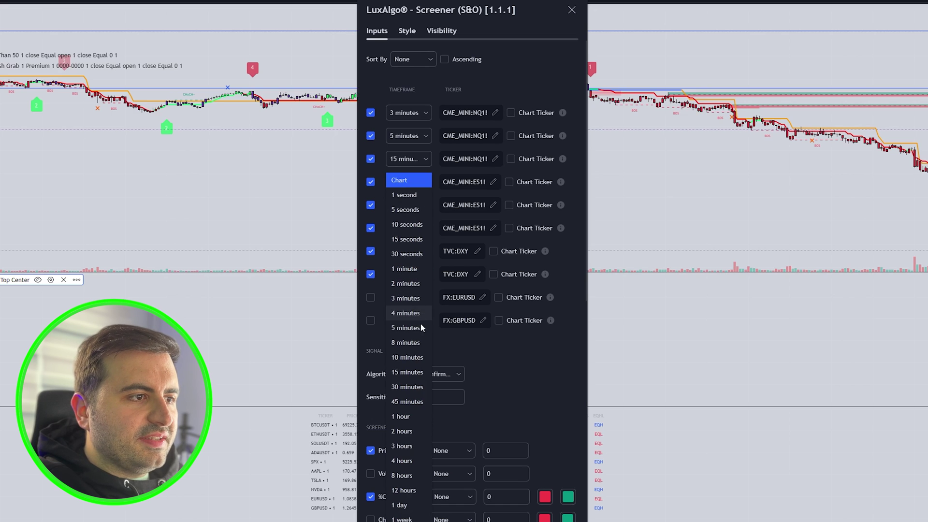
click(414, 371)
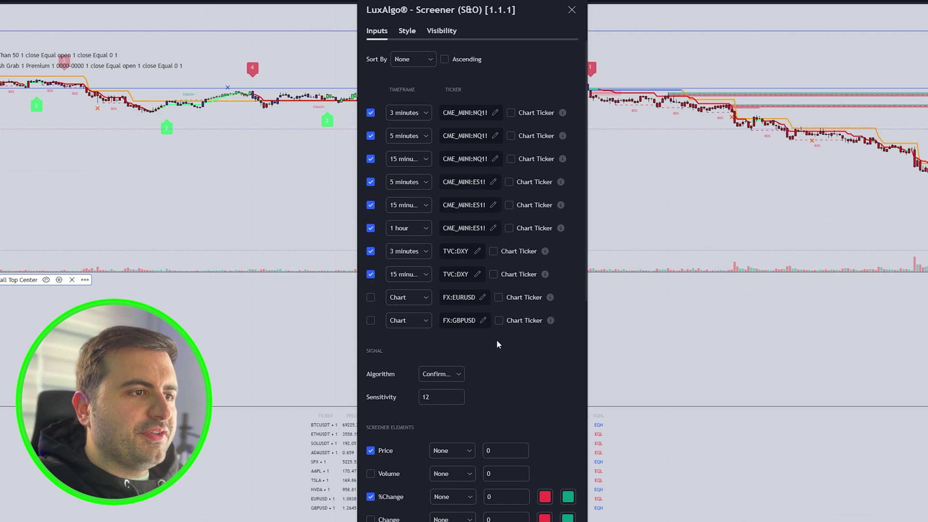
Remove the Catcher, Smart Trail and Tracer columns from the S&O screener elements.
scroll(530, 326, down, 5)
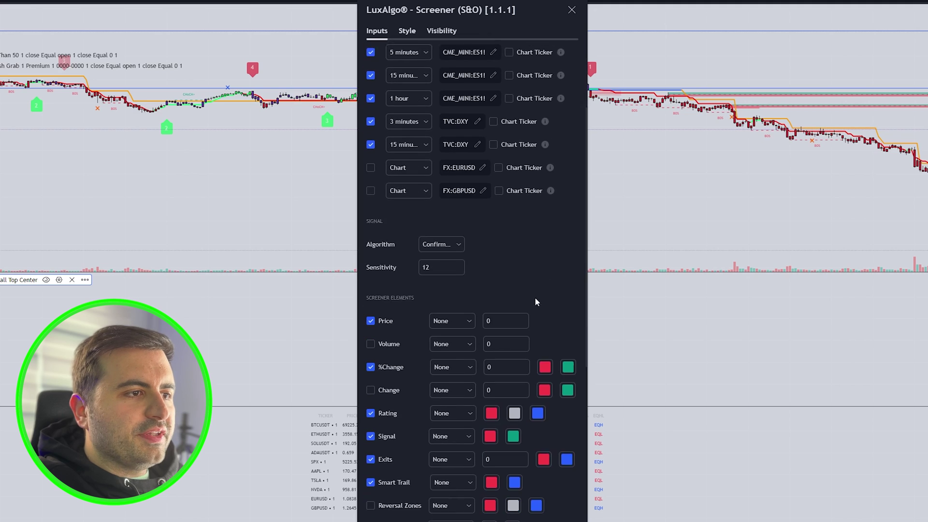
scroll(540, 223, down, 2)
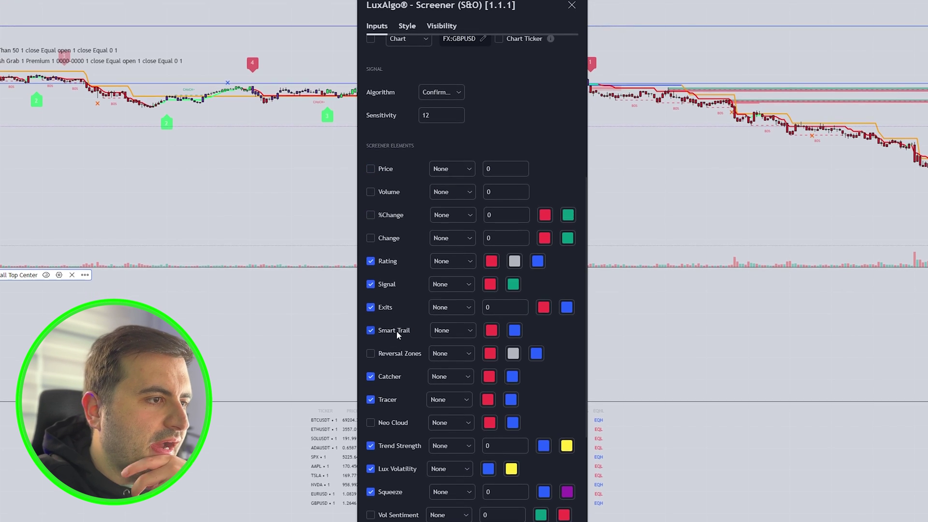
click(388, 382)
click(387, 315)
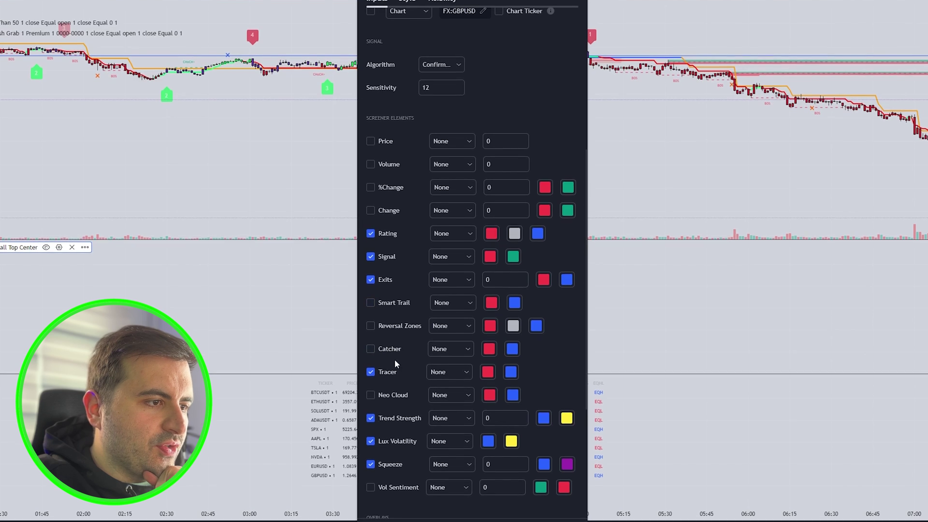
scroll(389, 338, down, 1)
click(386, 315)
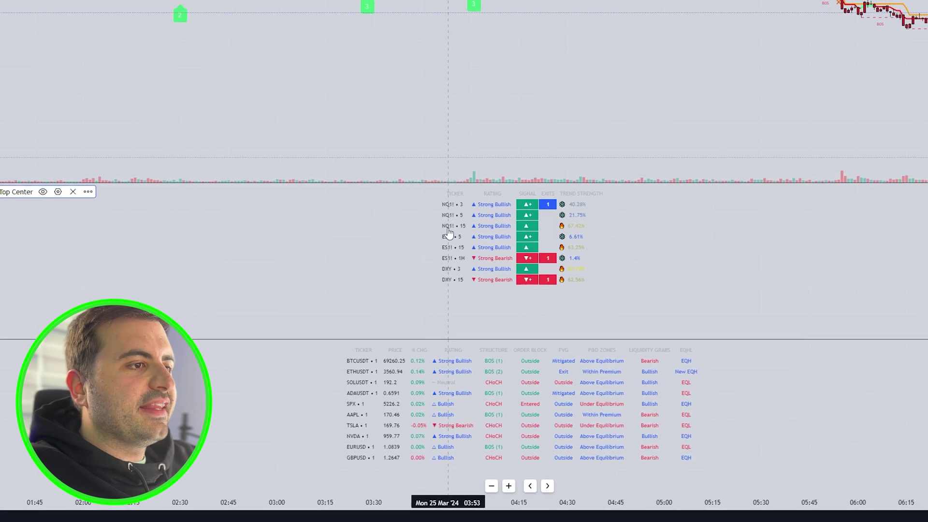
Set the S&O screener table Location to Top Right and apply.
double_click(520, 219)
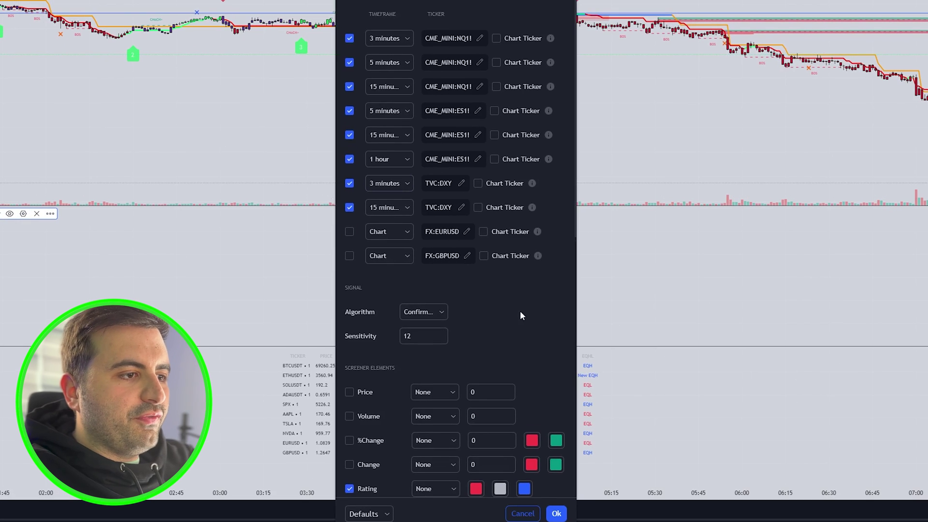
scroll(521, 315, down, 10)
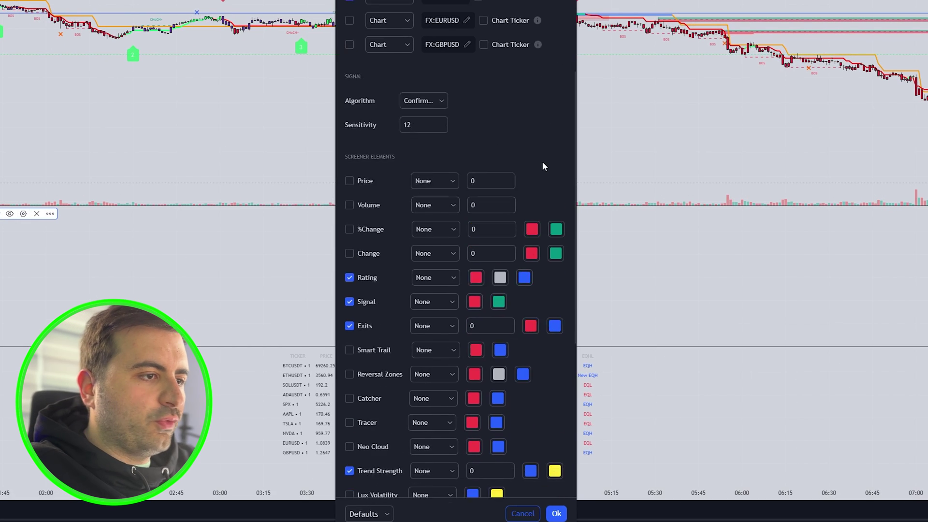
click(432, 476)
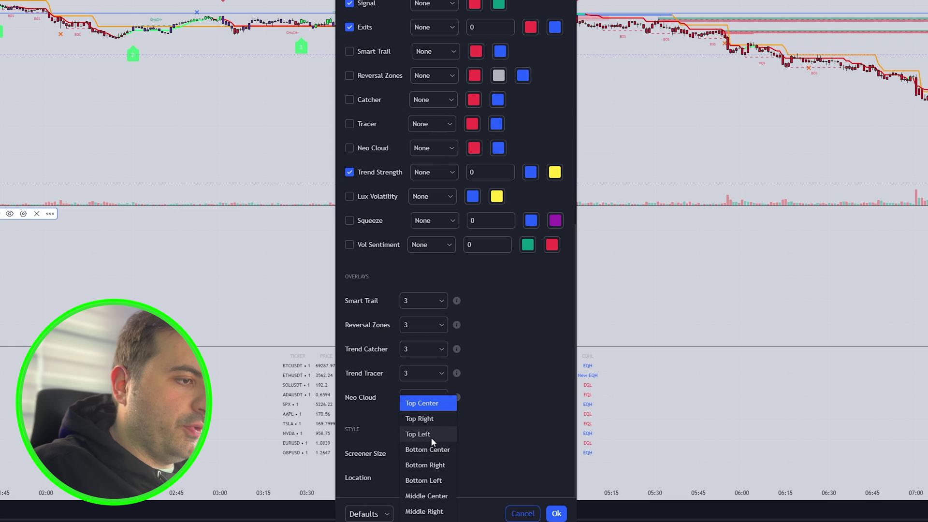
click(431, 423)
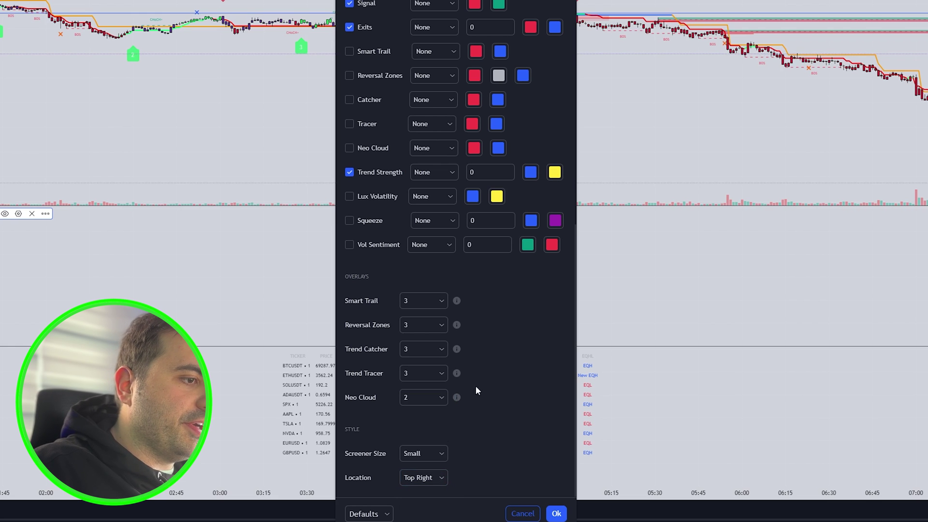
click(557, 513)
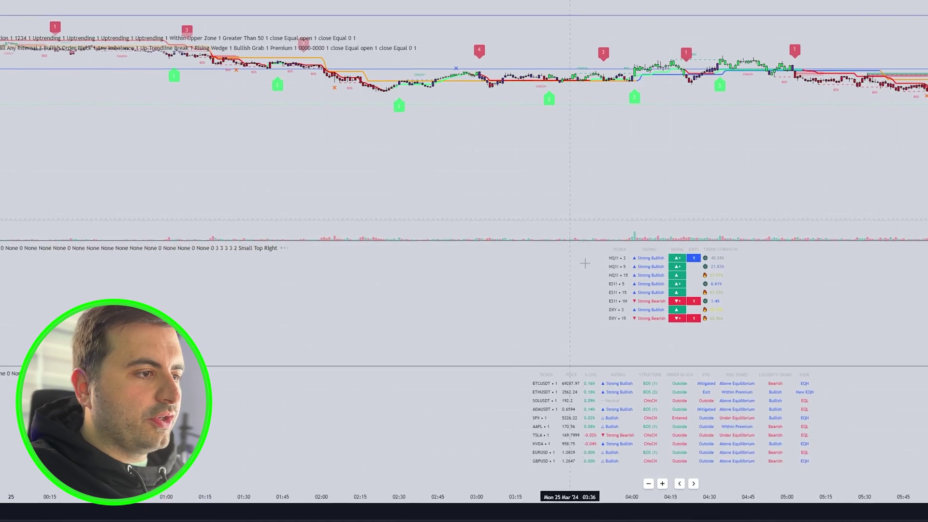
double_click(607, 414)
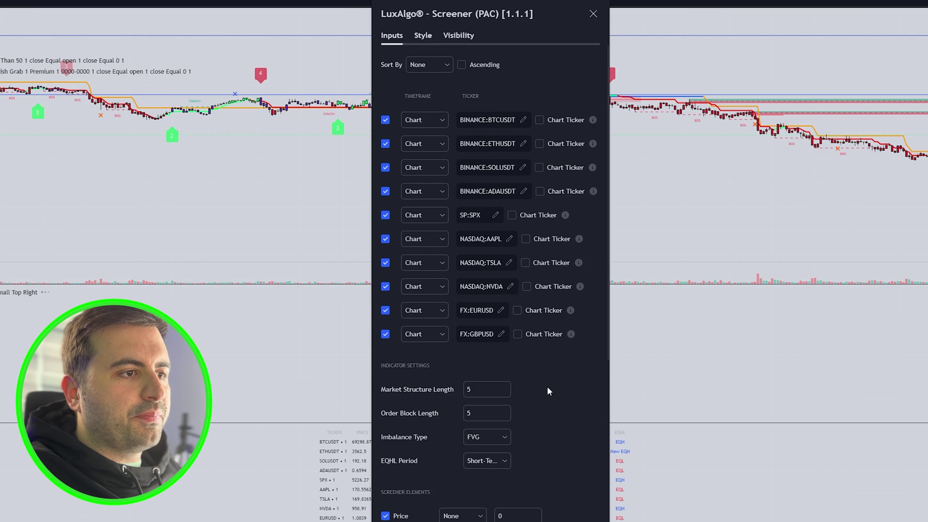
Change the BTCUSDT row to NQ futures and set the PAC rows' timeframes, starting at 3 minutes.
click(480, 120)
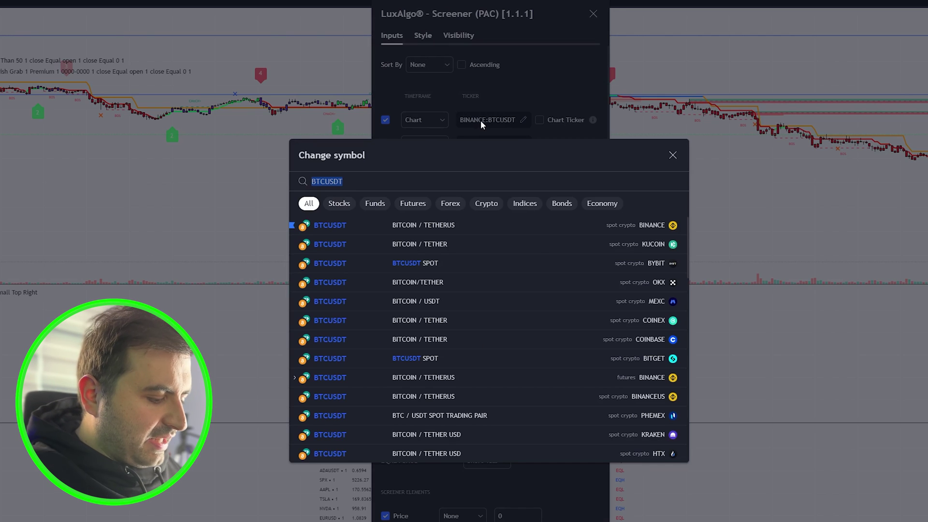
text(NQ)
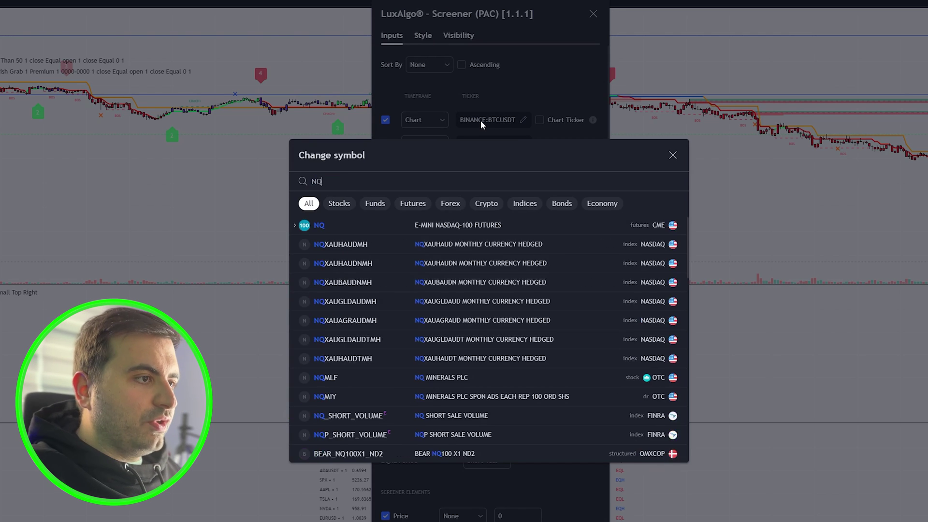
click(465, 222)
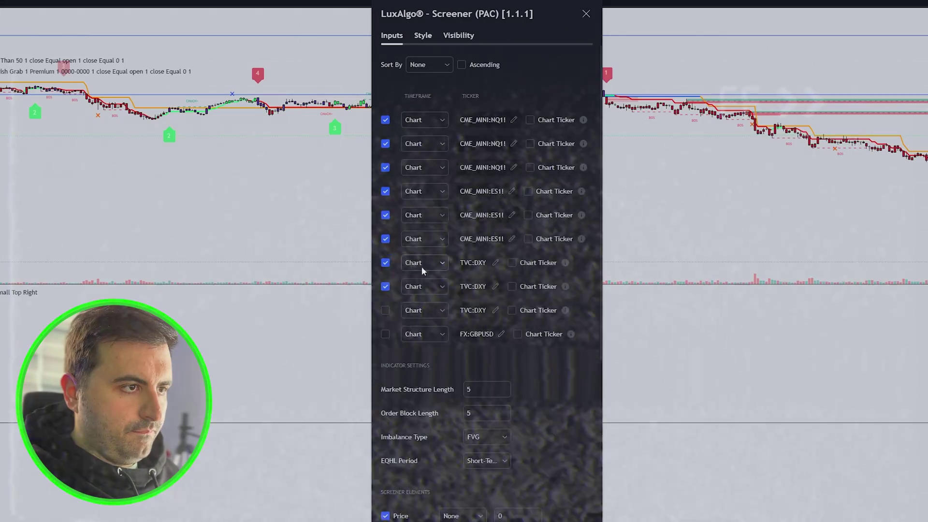
click(424, 120)
click(420, 260)
click(425, 143)
click(421, 314)
click(424, 167)
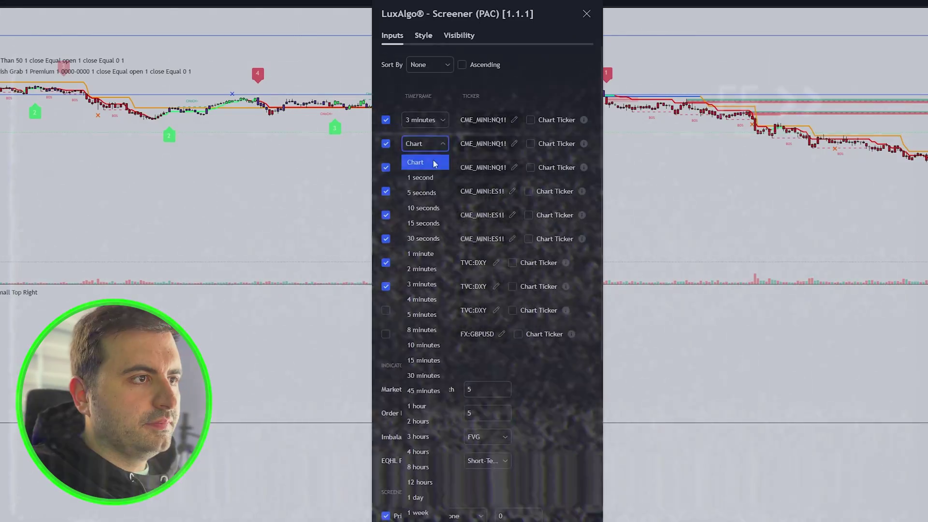
click(424, 384)
click(424, 191)
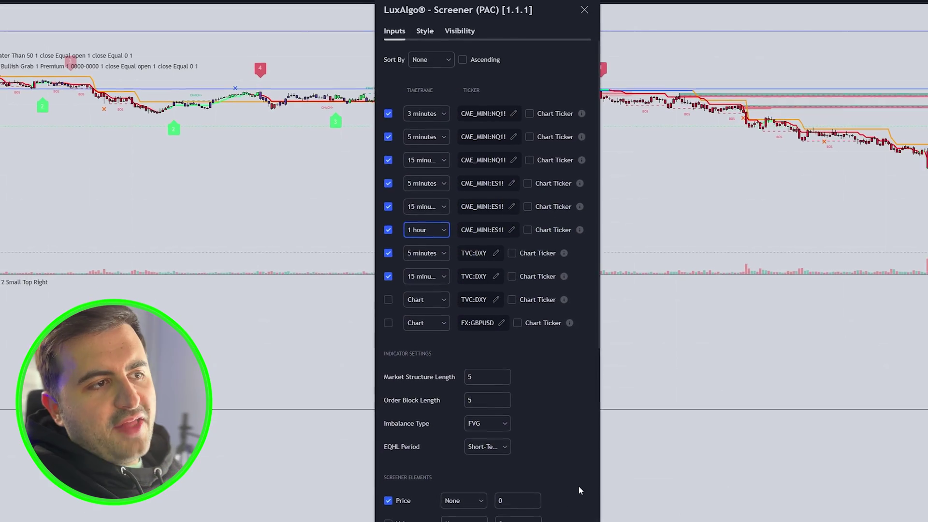
Set the PAC screener table Location to Bottom Right and apply.
scroll(570, 435, down, 6)
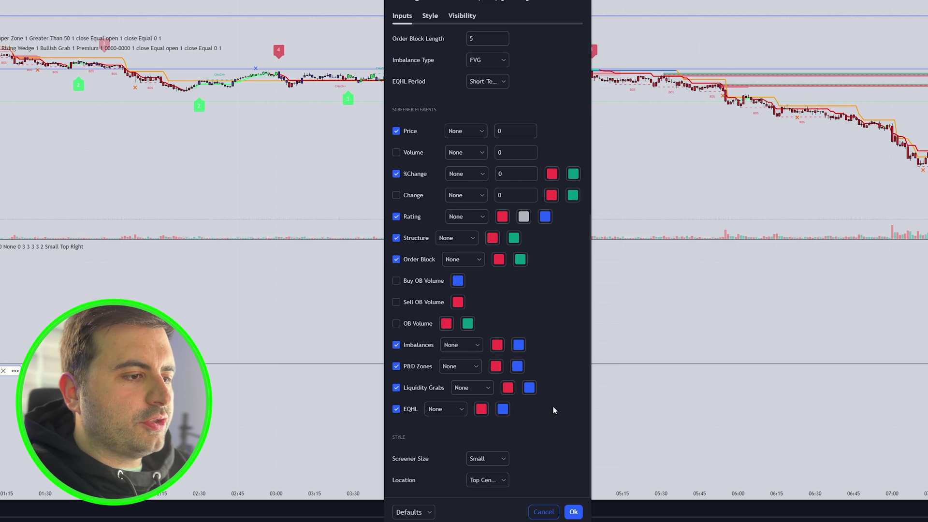
click(490, 484)
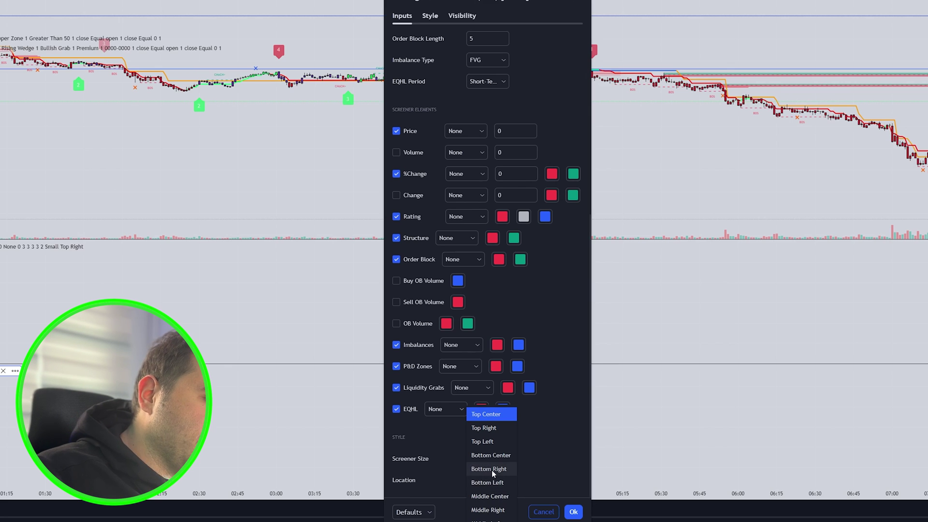
click(492, 470)
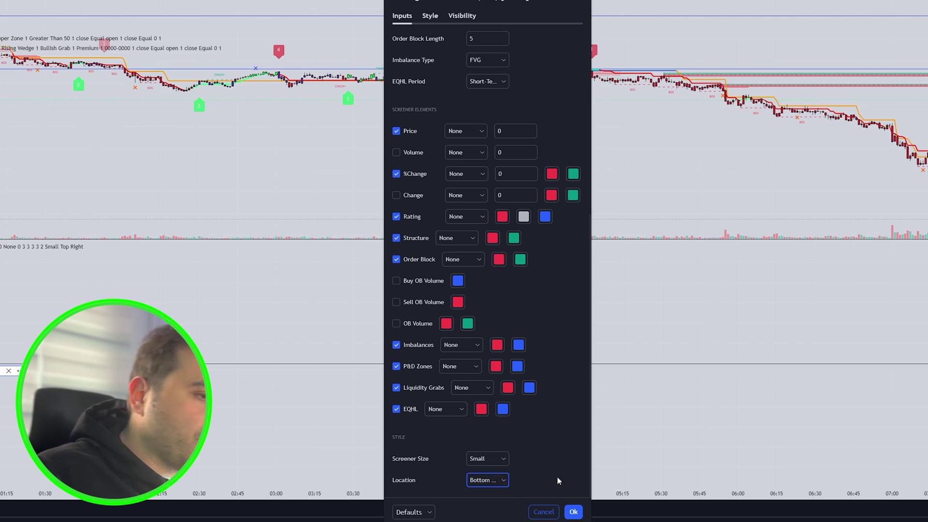
click(573, 512)
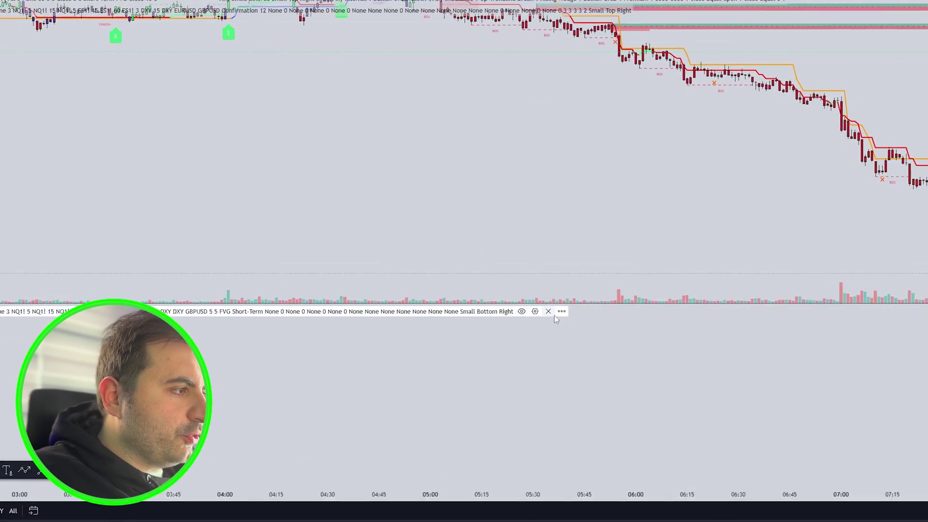
Move the PAC screener to the main chart pane with Move to > Existing pane above.
right_click(717, 272)
mouse_move(769, 312)
click(580, 349)
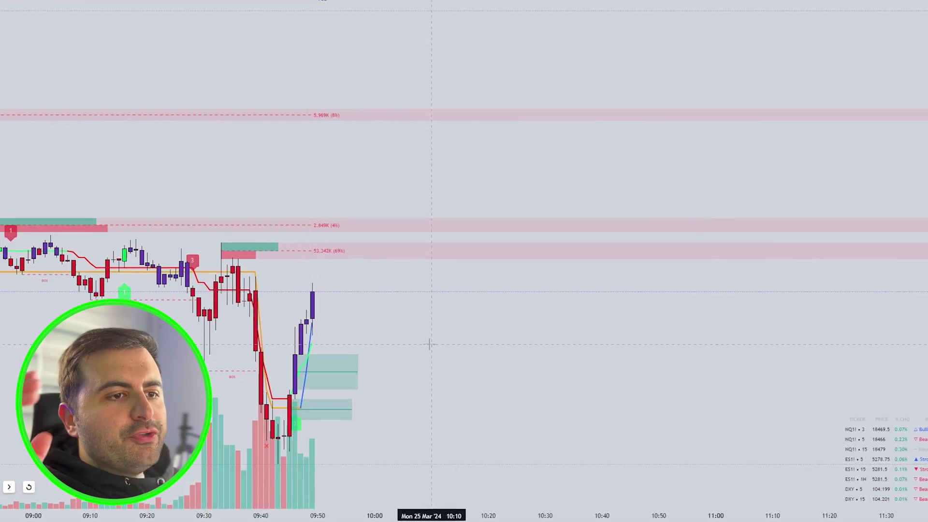
Mark the 09:36 low and the latest swing low with black horizontal lines.
drag(476, 338, 773, 303)
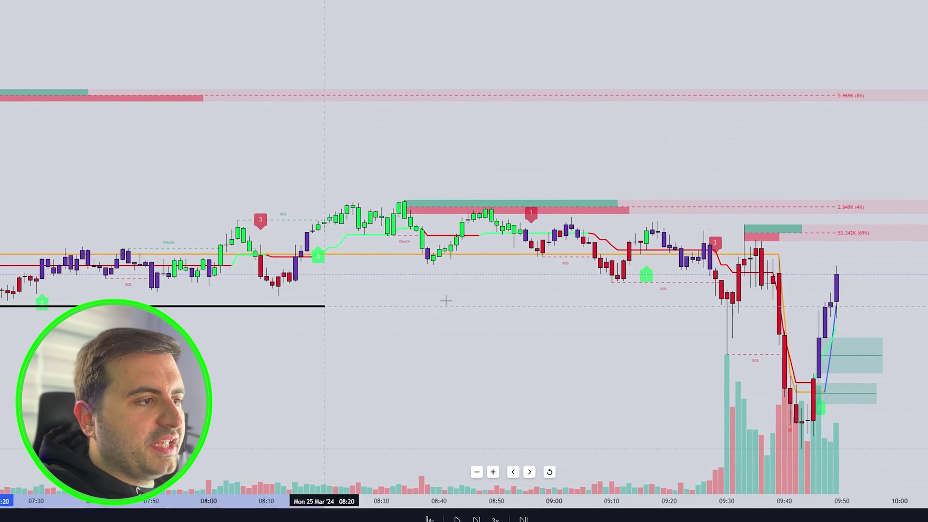
click(760, 265)
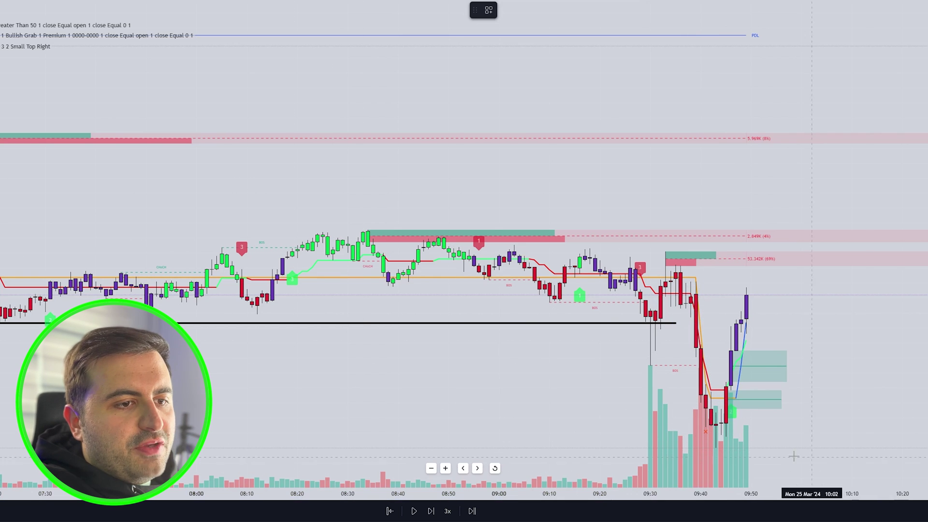
drag(716, 450, 756, 450)
click(846, 423)
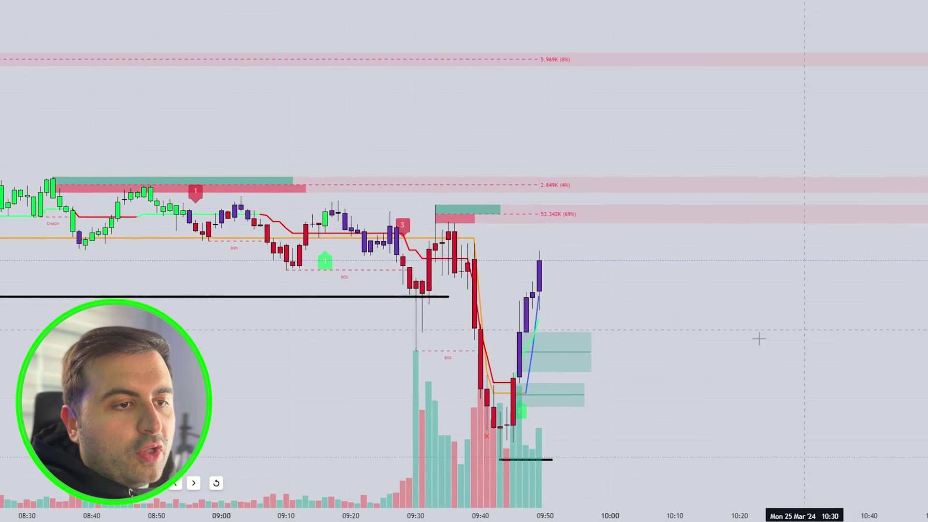
Draw a teal-green box over the rebound candles.
drag(521, 323, 553, 432)
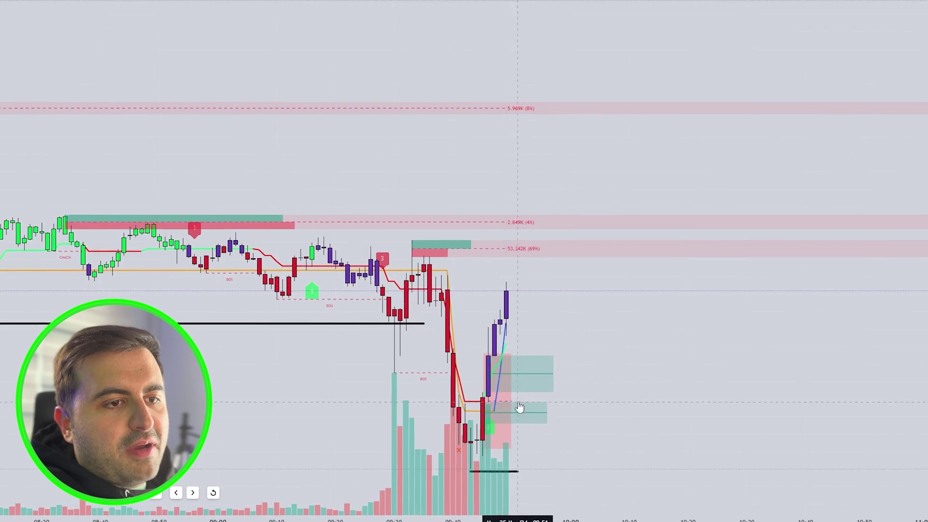
click(240, 6)
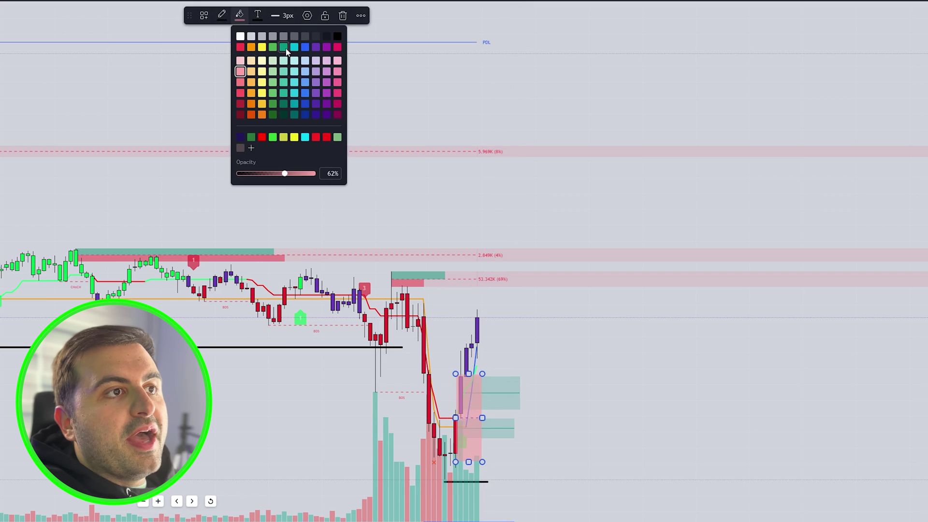
click(285, 39)
click(547, 441)
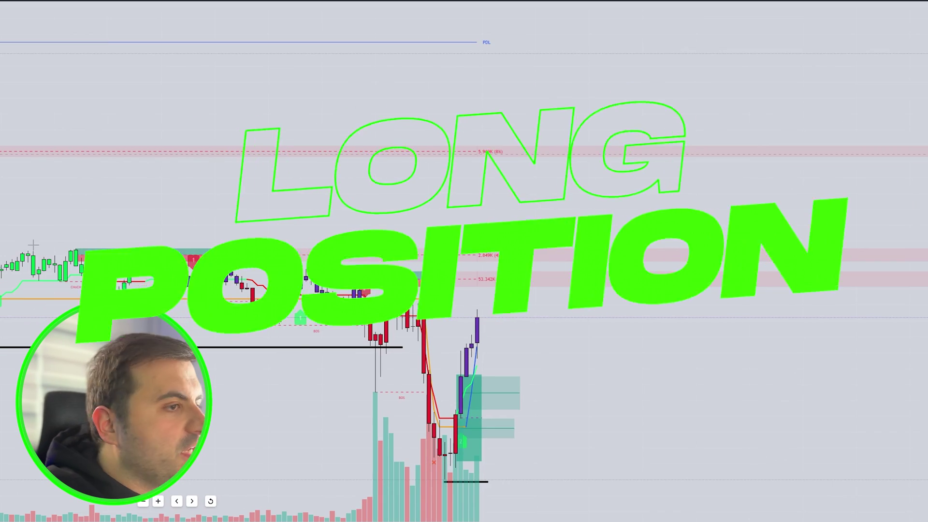
Place a long position at the rebound entry with a 26.75 target and a 31.75 stop.
click(459, 379)
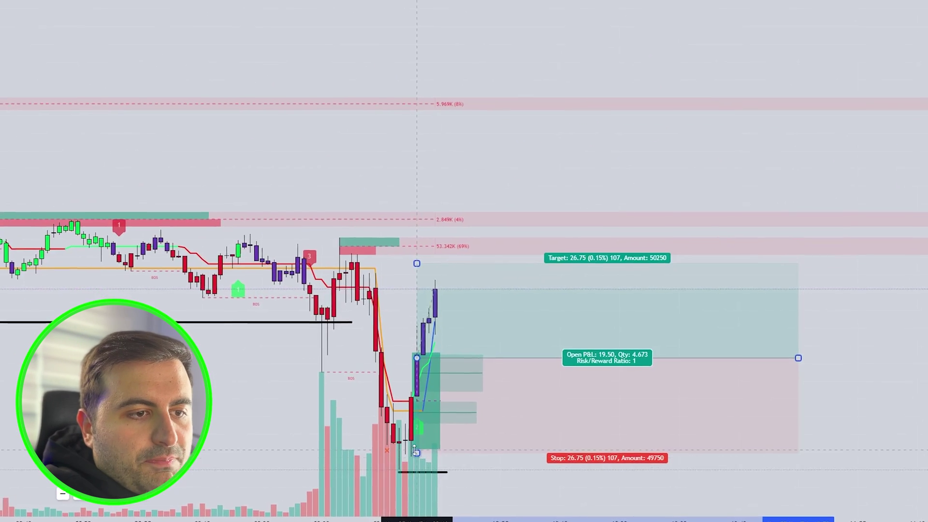
drag(403, 450, 406, 438)
drag(350, 423, 343, 450)
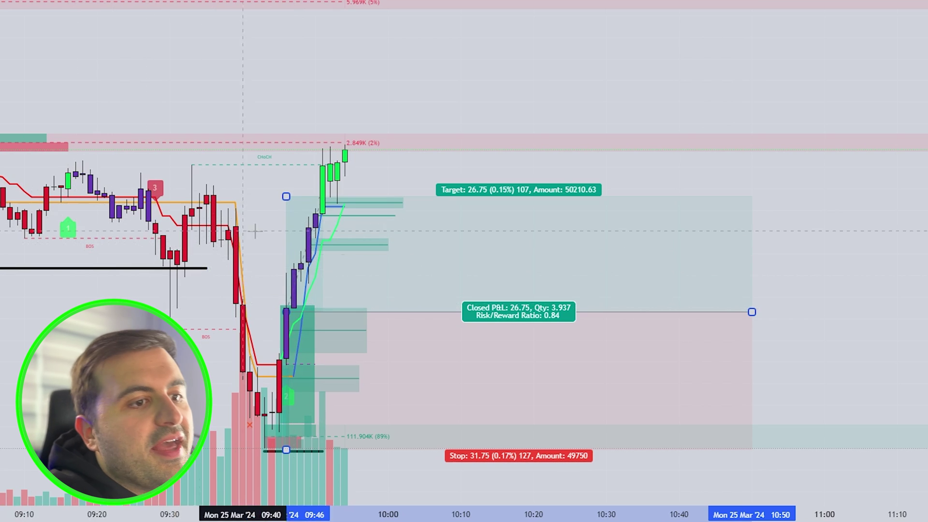
Draw a box around the X marker at the top of the rally.
click(282, 408)
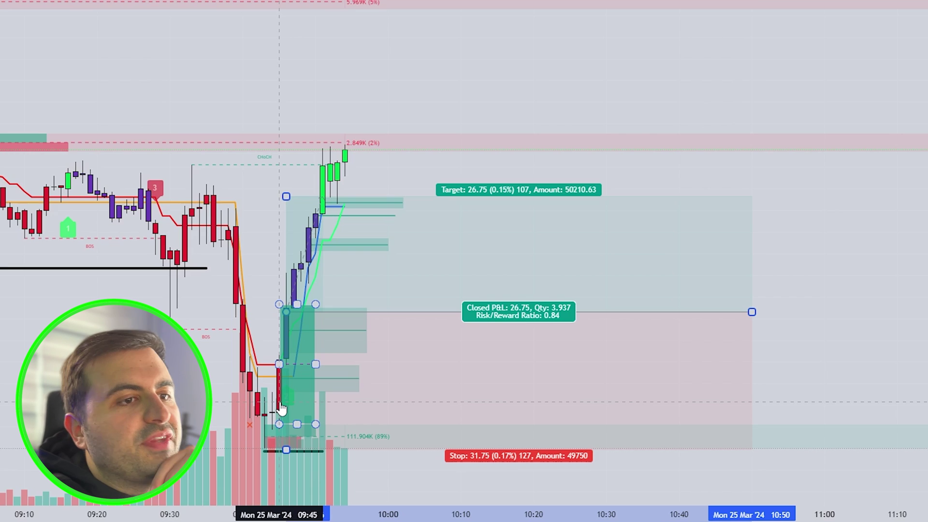
click(286, 312)
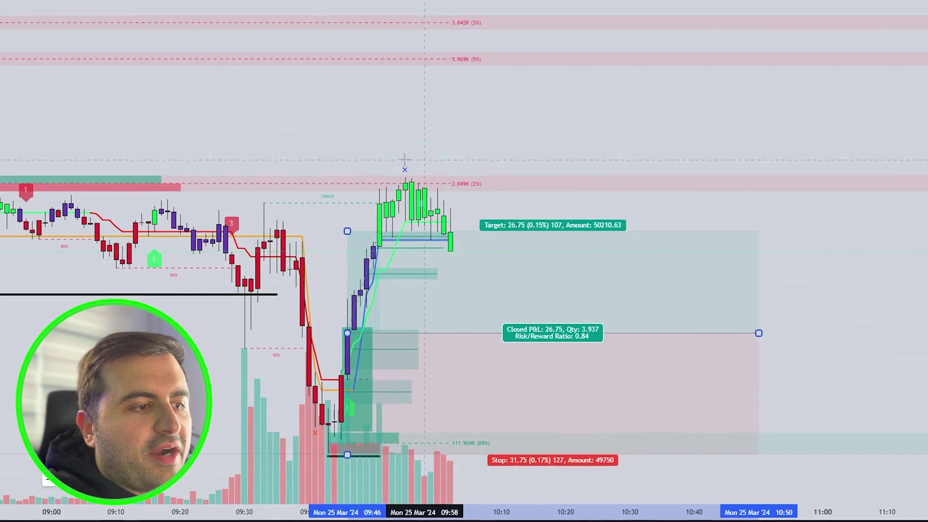
click(389, 156)
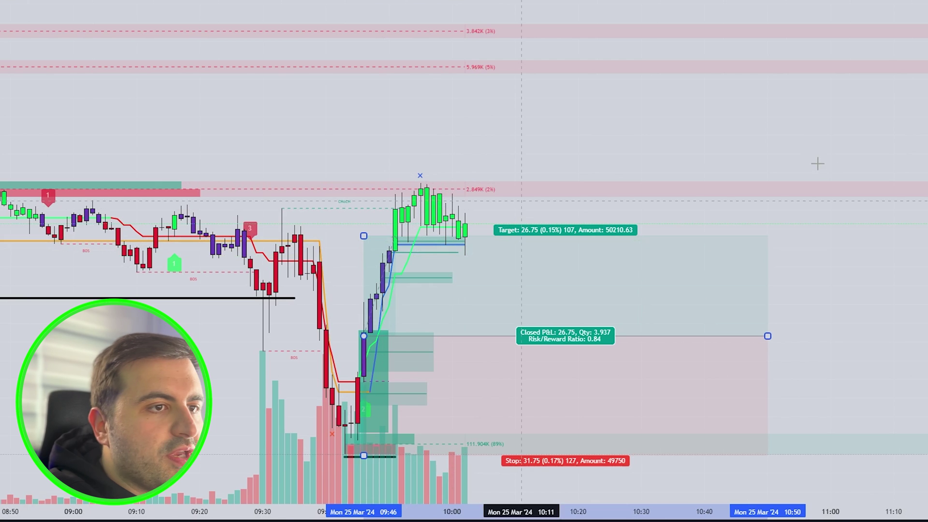
click(435, 186)
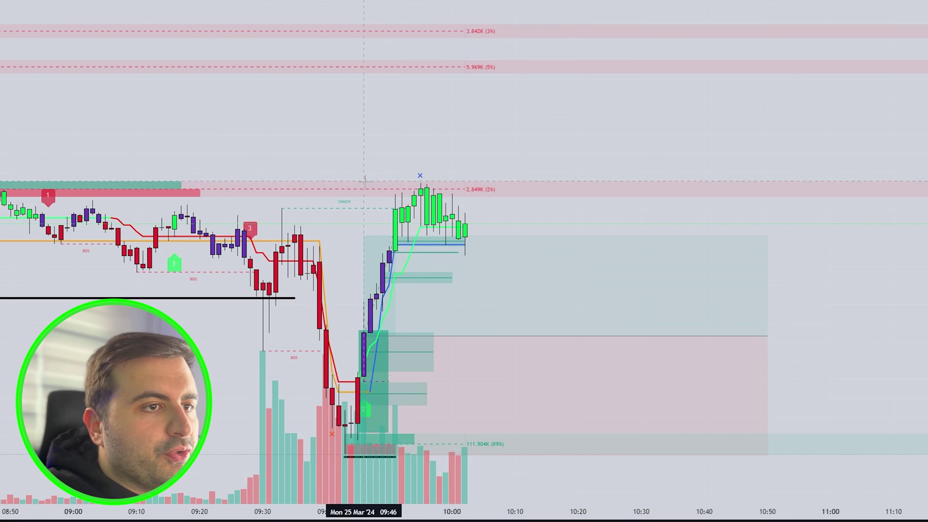
click(401, 163)
click(439, 184)
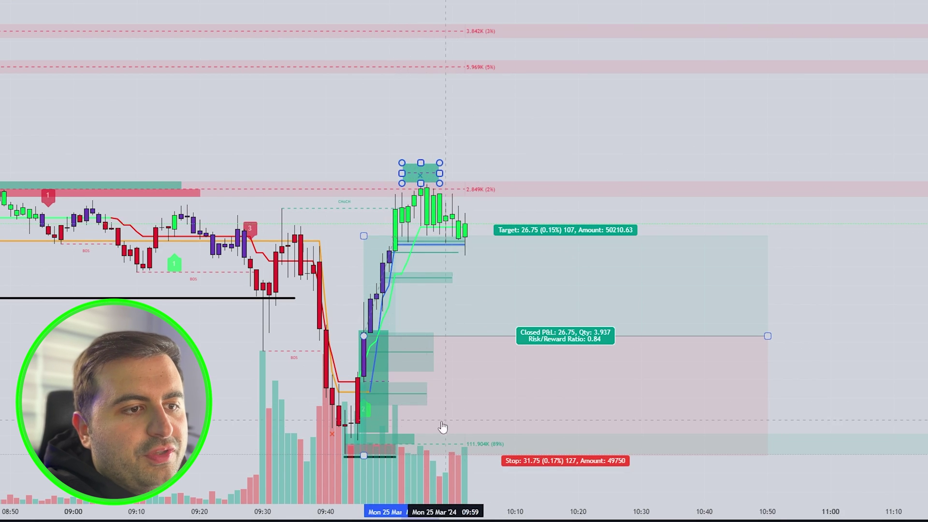
Raise the long position's target to 39.50 and readjust its stop level.
drag(363, 455, 366, 338)
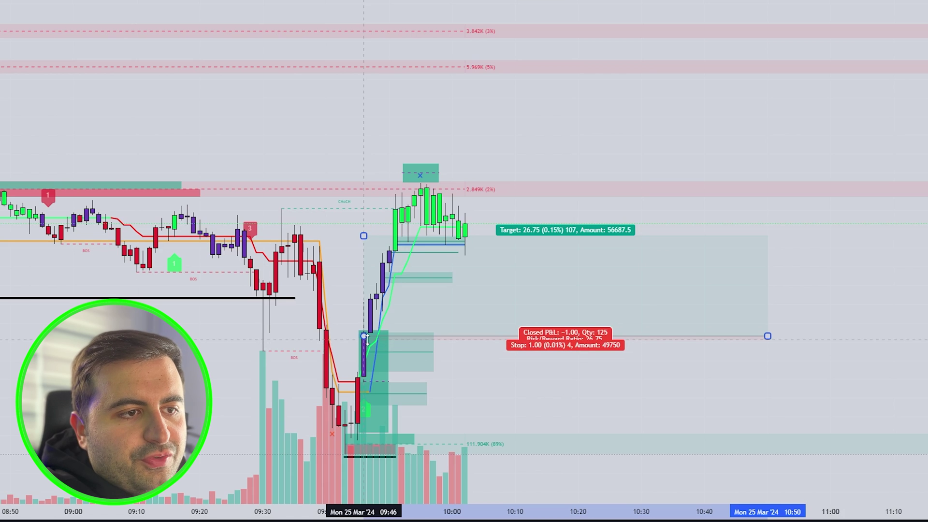
click(339, 313)
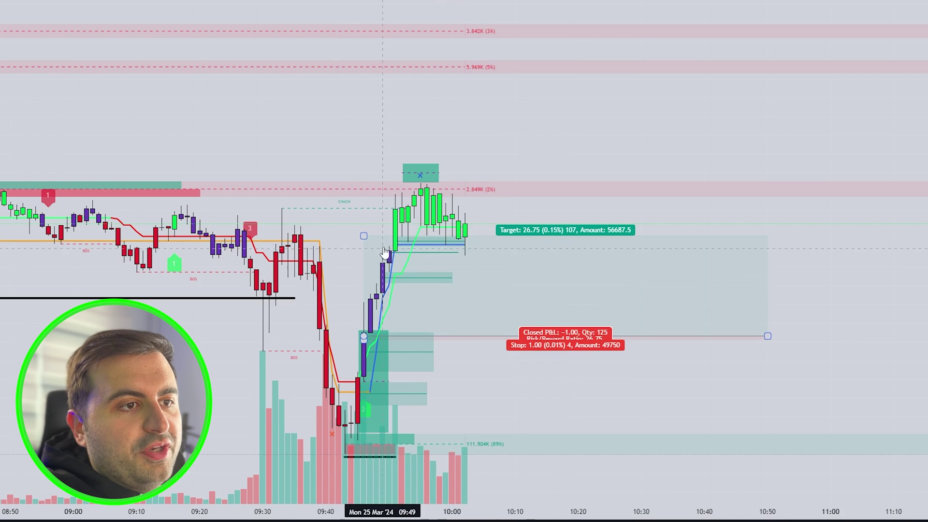
click(364, 236)
drag(364, 235, 369, 188)
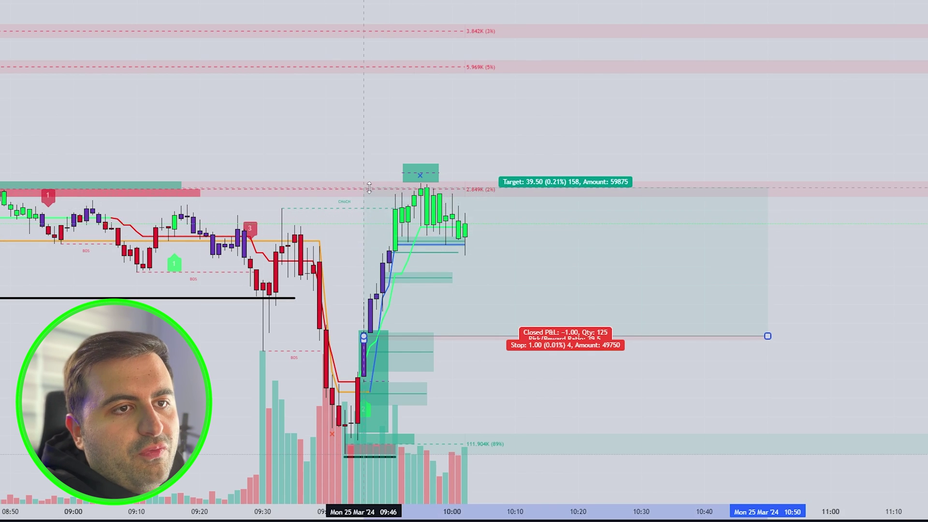
drag(364, 338, 378, 438)
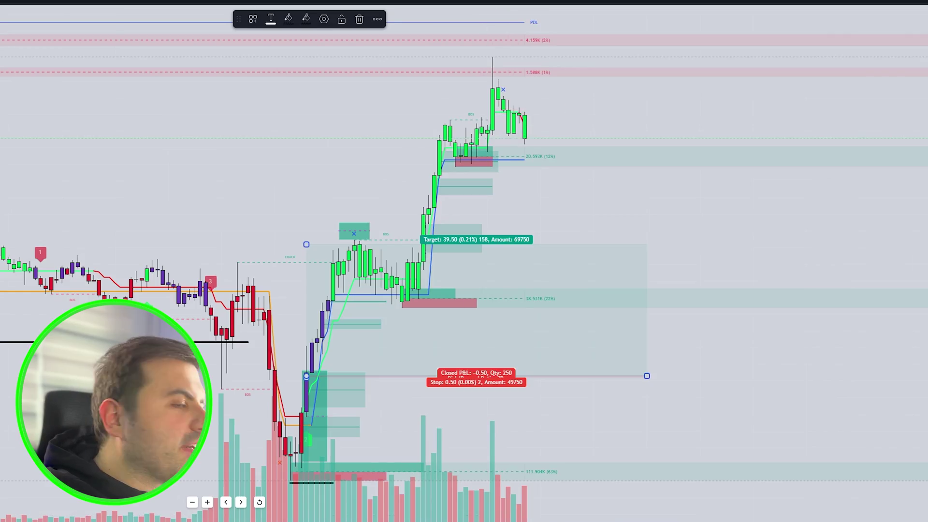
Step the bar replay forward to reveal more of the rally.
key(Escape)
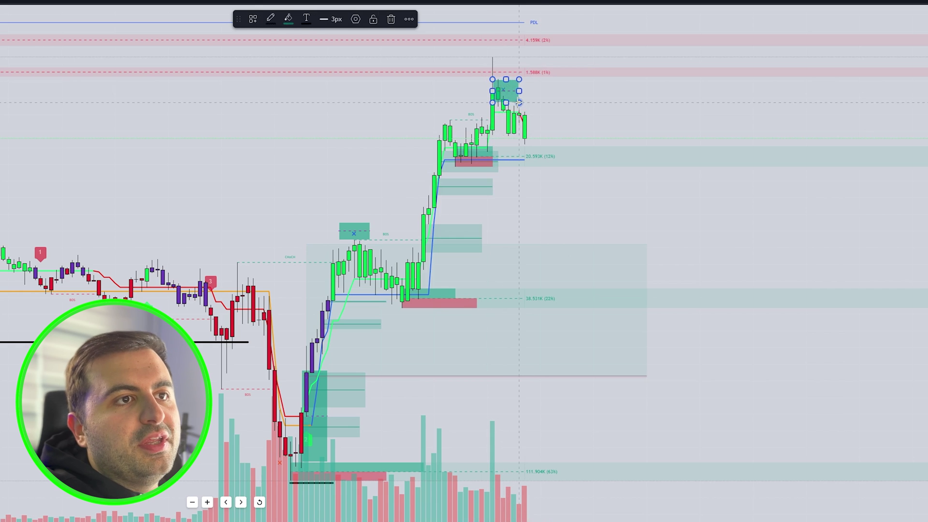
click(531, 96)
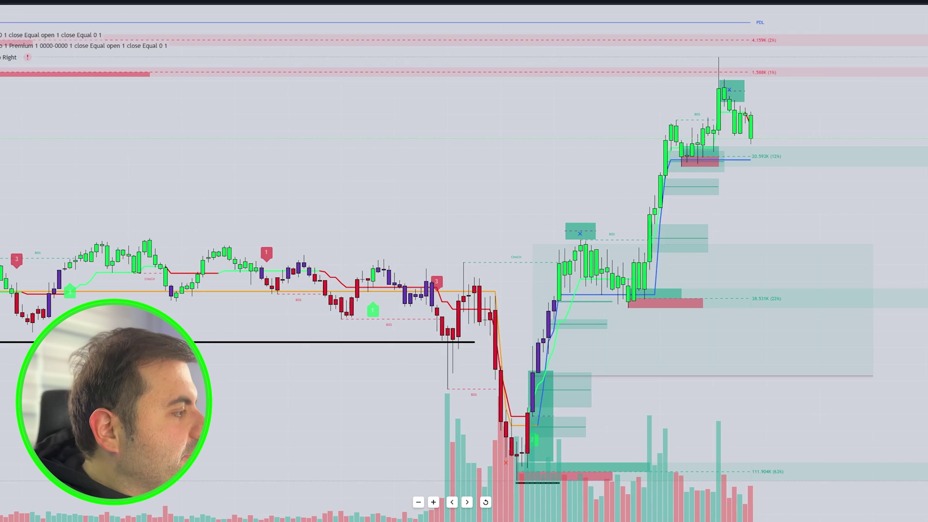
click(499, 264)
Add a 4%-opacity box at the change-of-character level and extend the target to 85.00.
drag(469, 246, 571, 282)
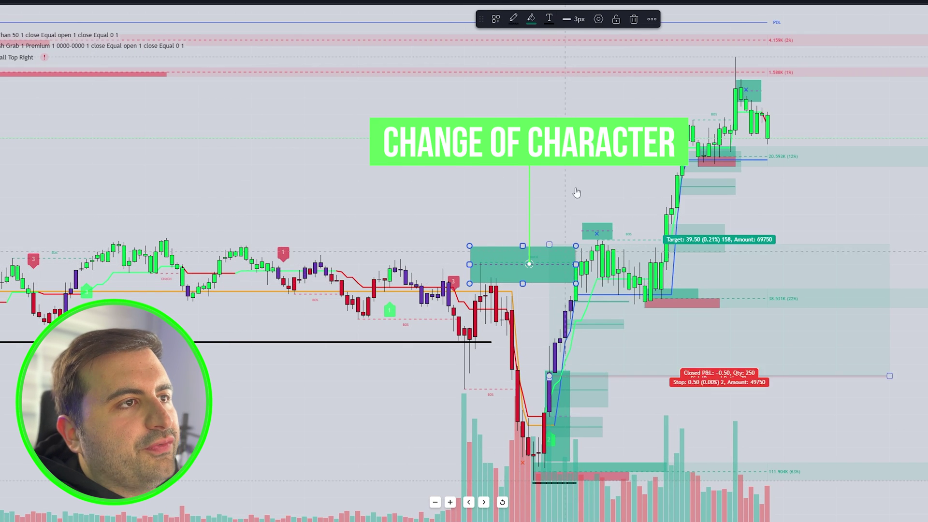
click(531, 22)
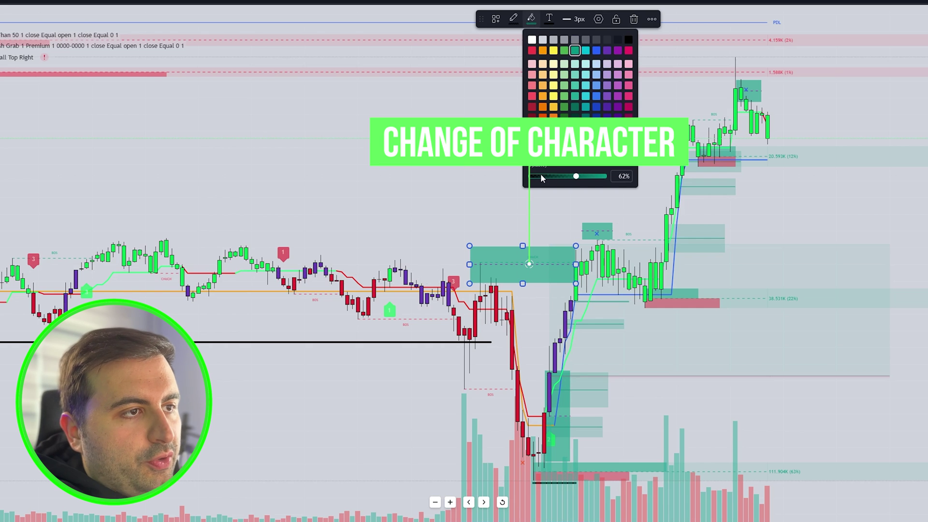
drag(541, 178, 534, 178)
click(429, 163)
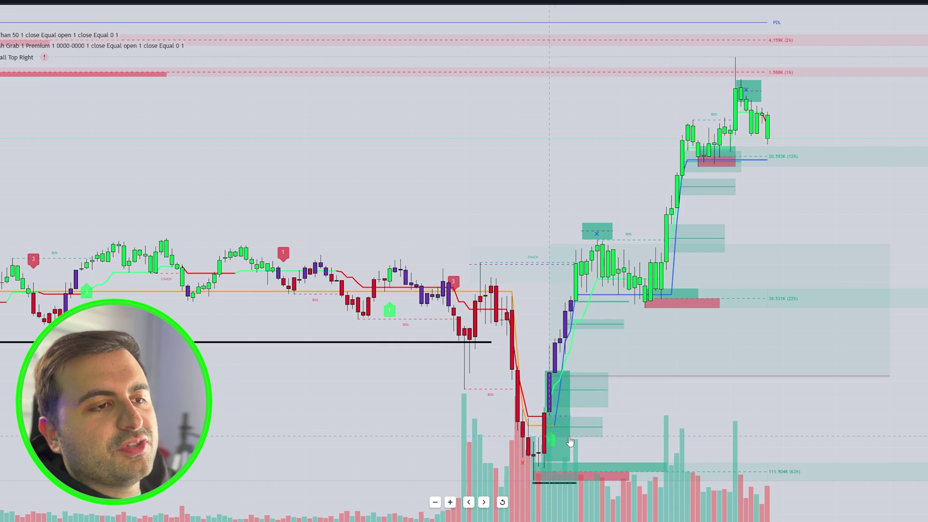
click(616, 362)
drag(553, 249, 578, 92)
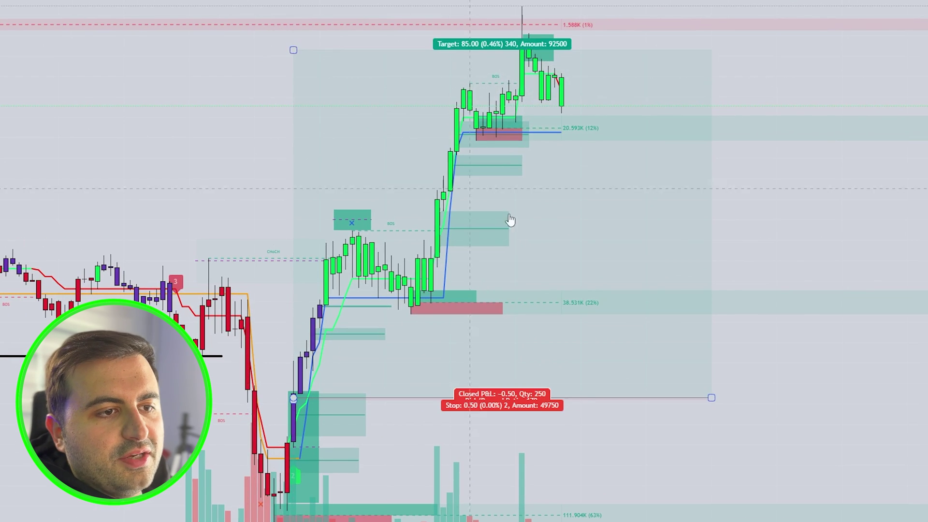
Align the long position on the entry candle and drop its stop to 23.50 (3.62 R/R).
drag(526, 398, 520, 409)
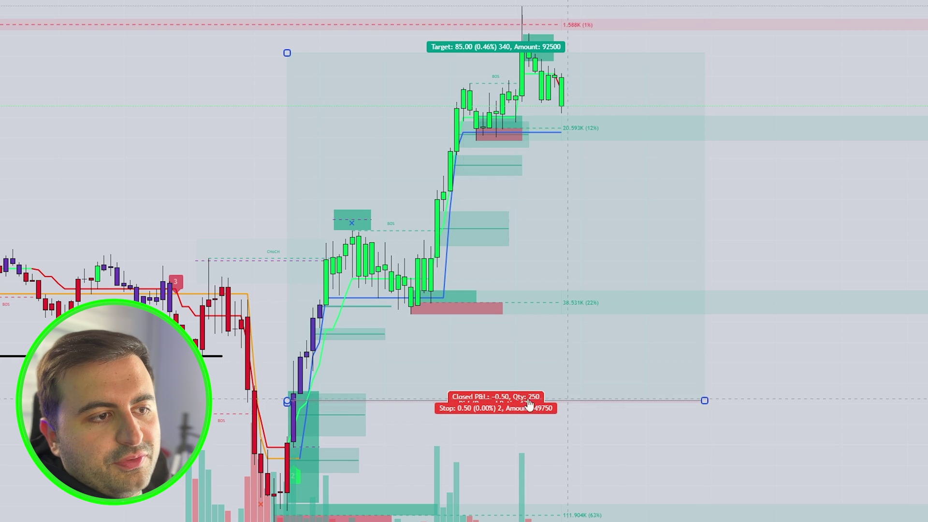
drag(288, 406, 288, 497)
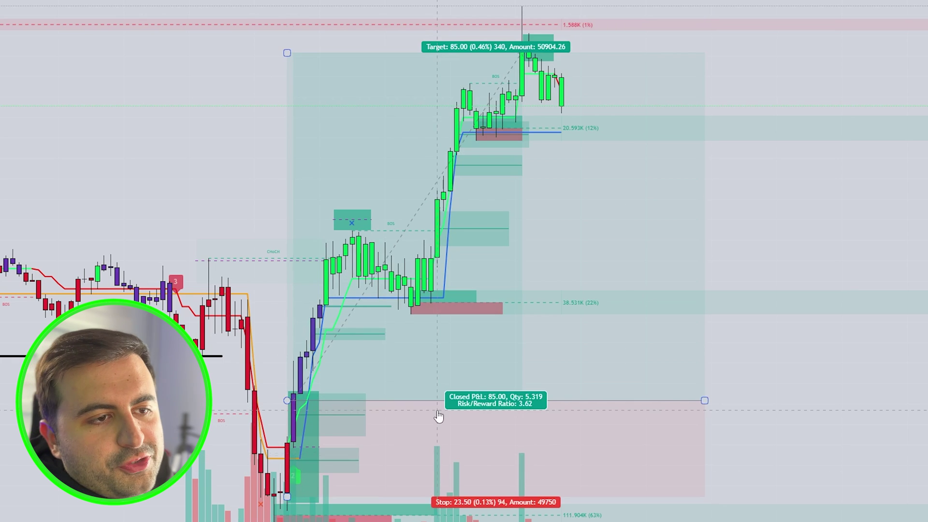